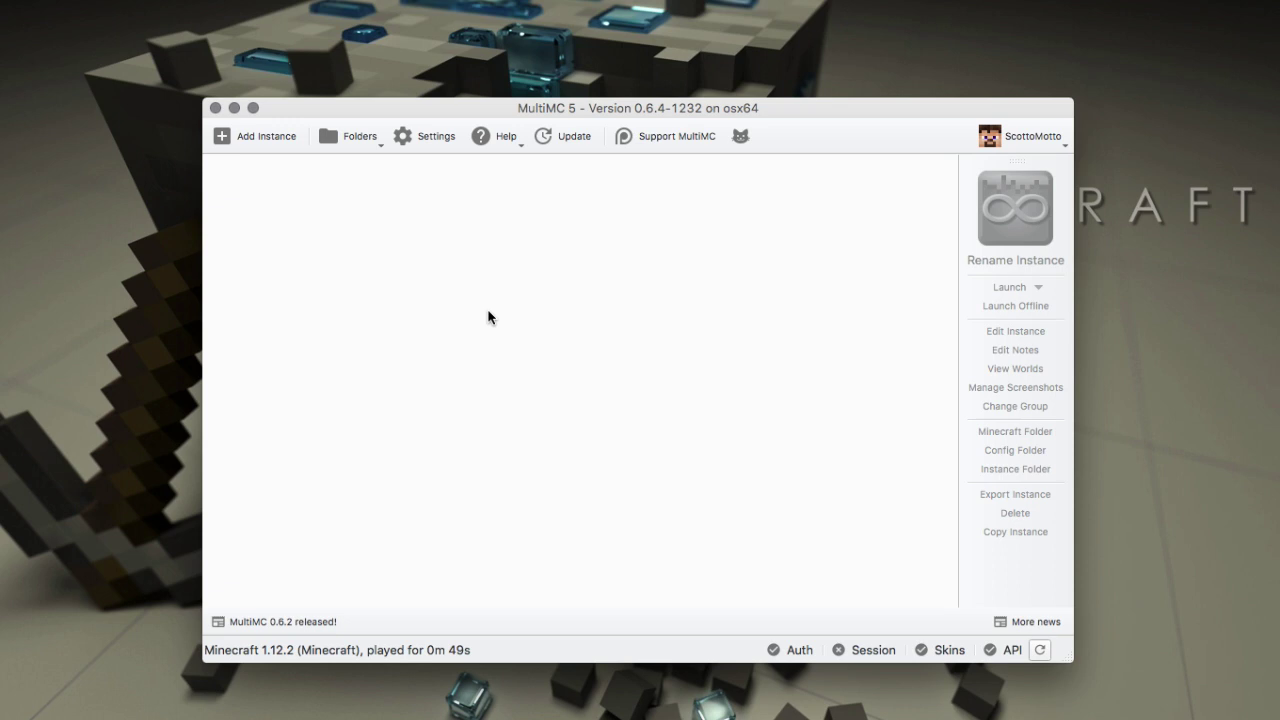
# Create a new vanilla Minecraft instance using release 1.12.2.
pyautogui.rightClick(415, 283)
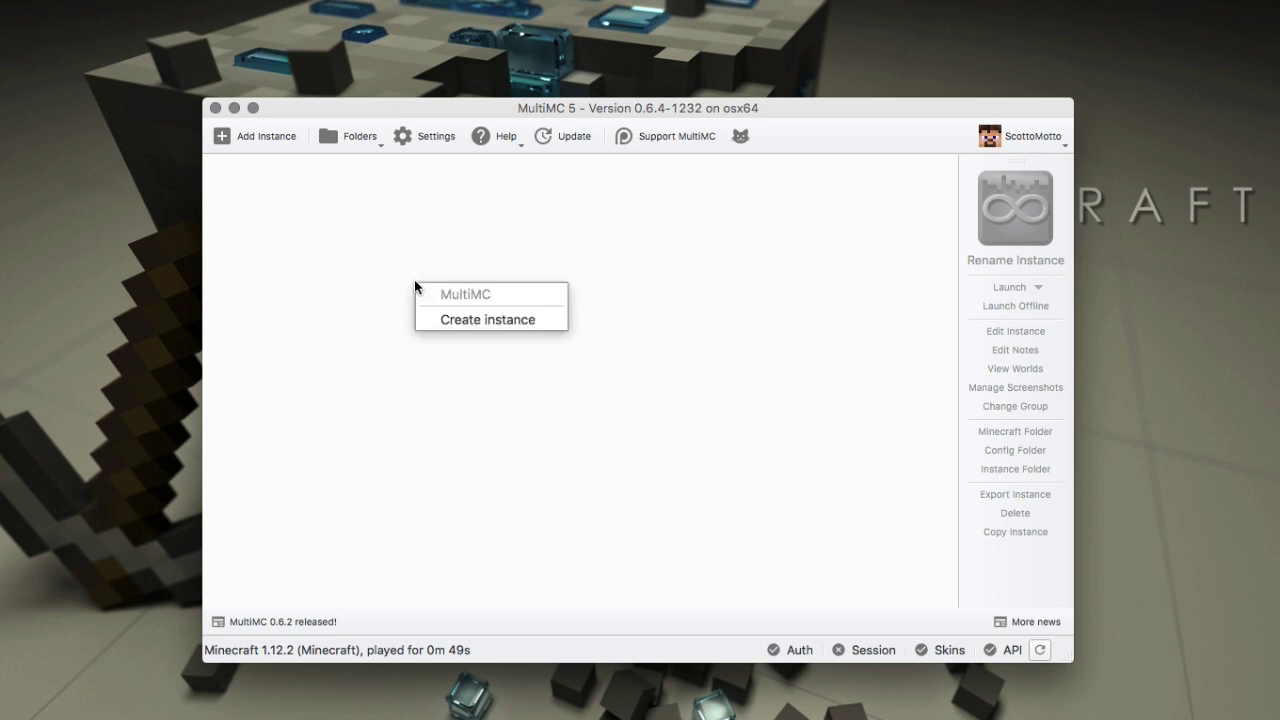
pyautogui.click(439, 319)
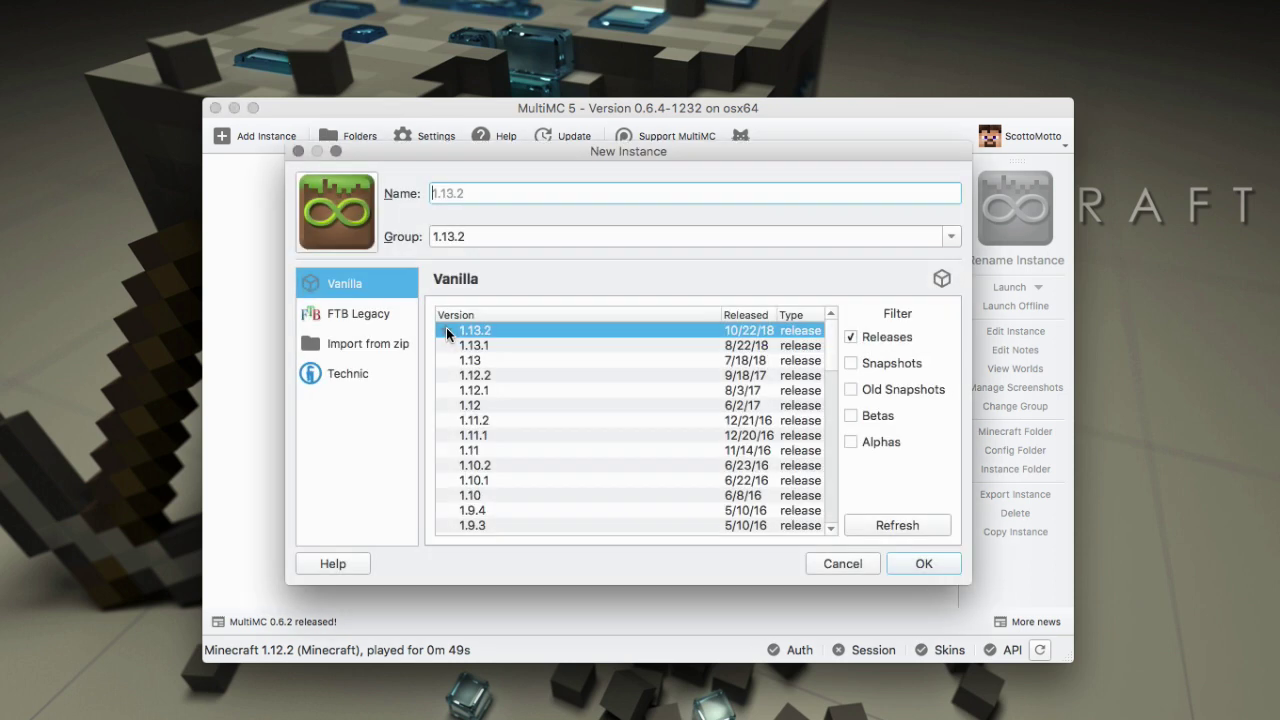
pyautogui.click(527, 376)
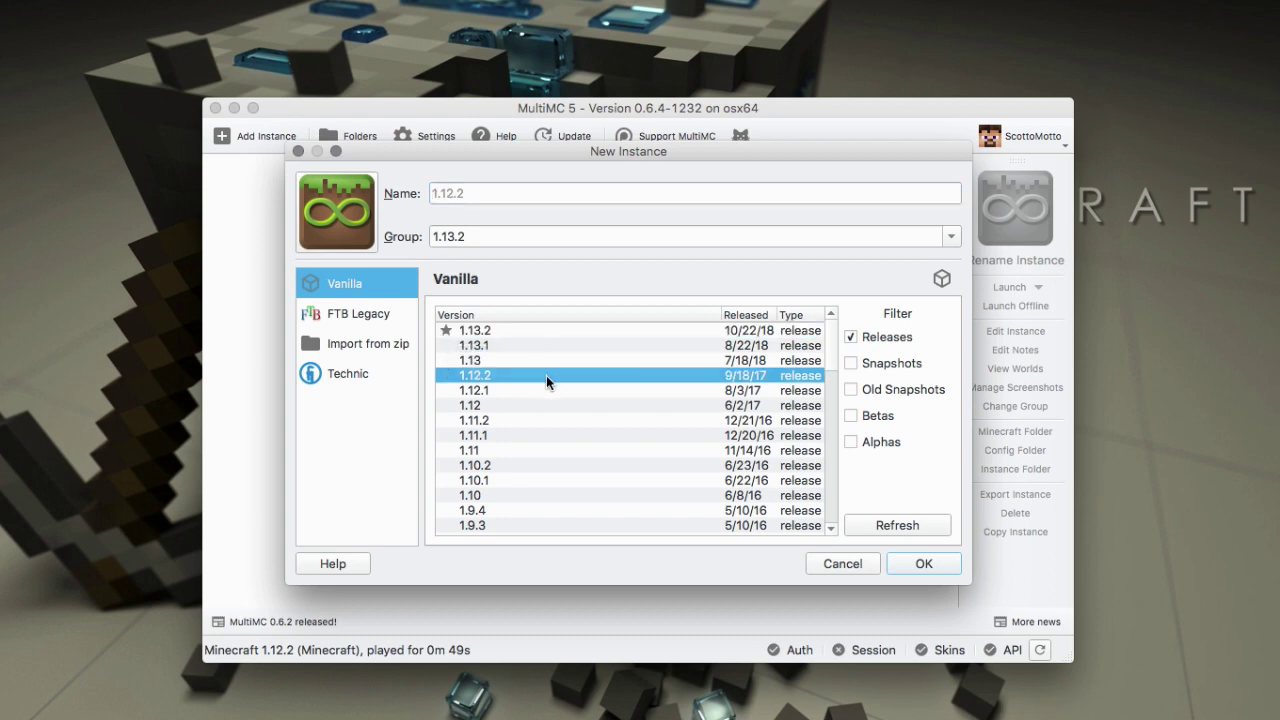
pyautogui.click(910, 564)
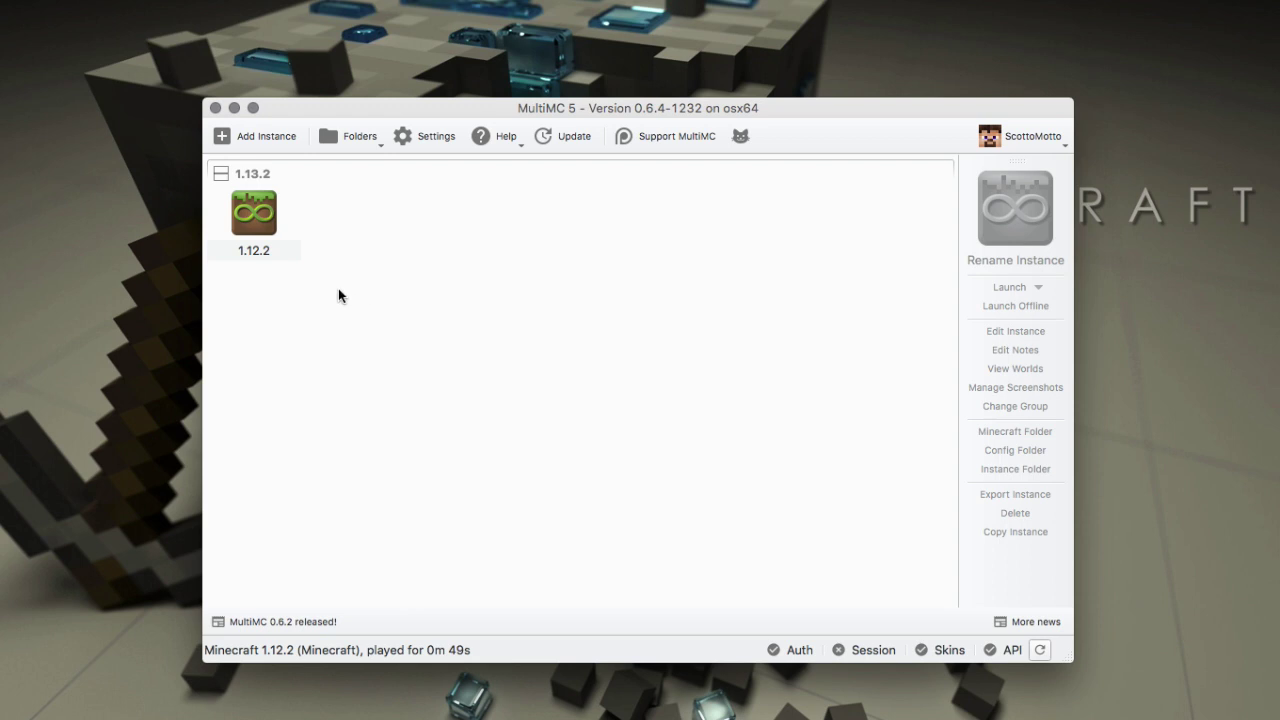
# Open the 1.12.2 instance for editing and install the recommended Forge version 14.23.5.2768.
pyautogui.click(260, 220)
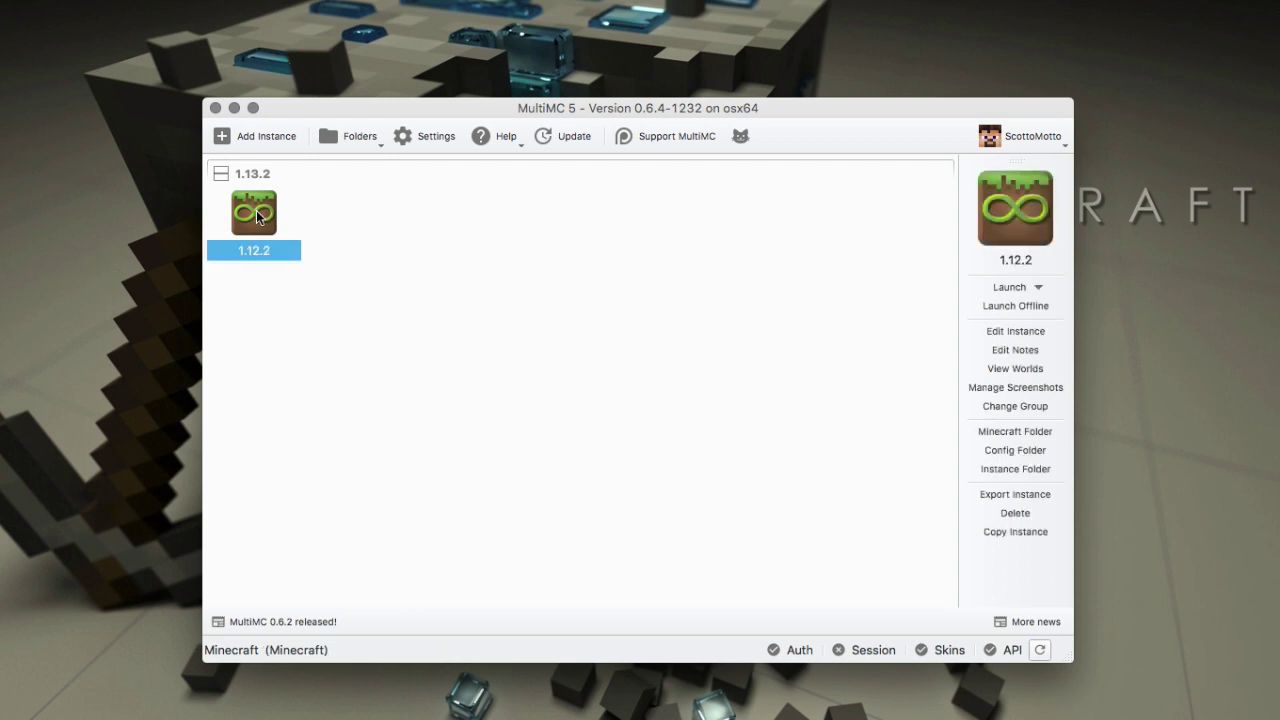
pyautogui.rightClick(259, 212)
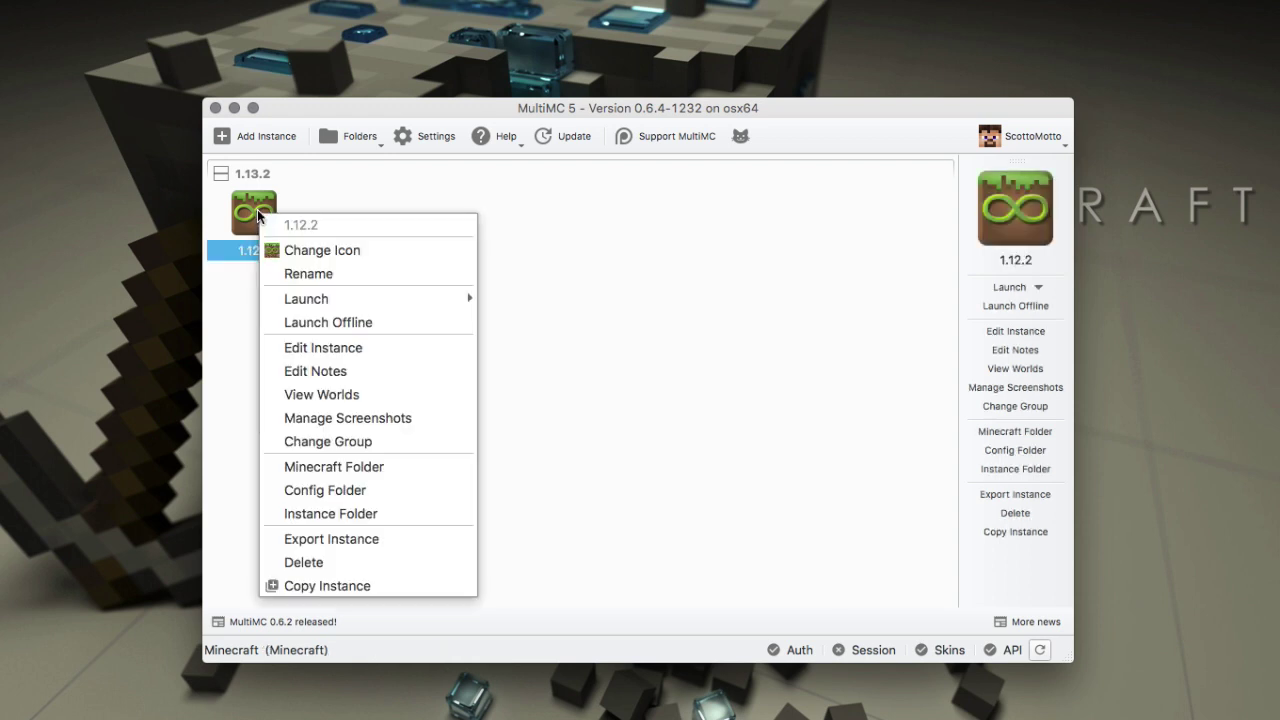
pyautogui.click(310, 348)
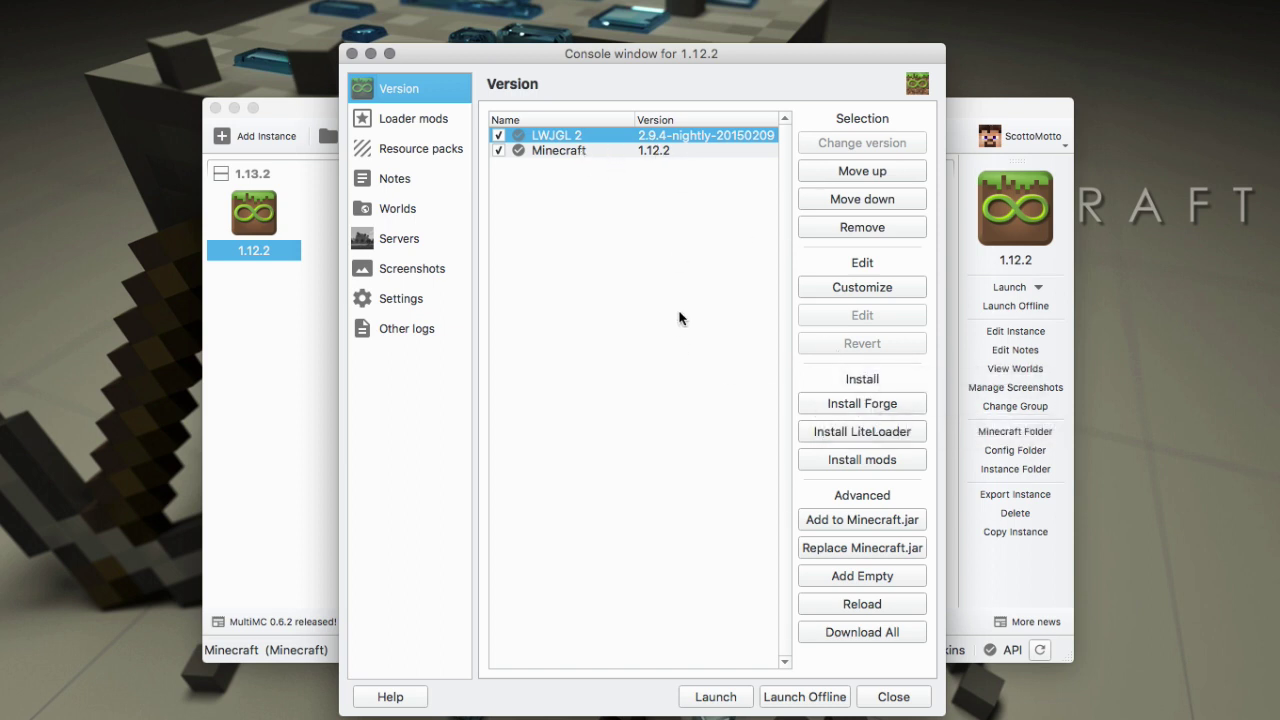
pyautogui.click(865, 404)
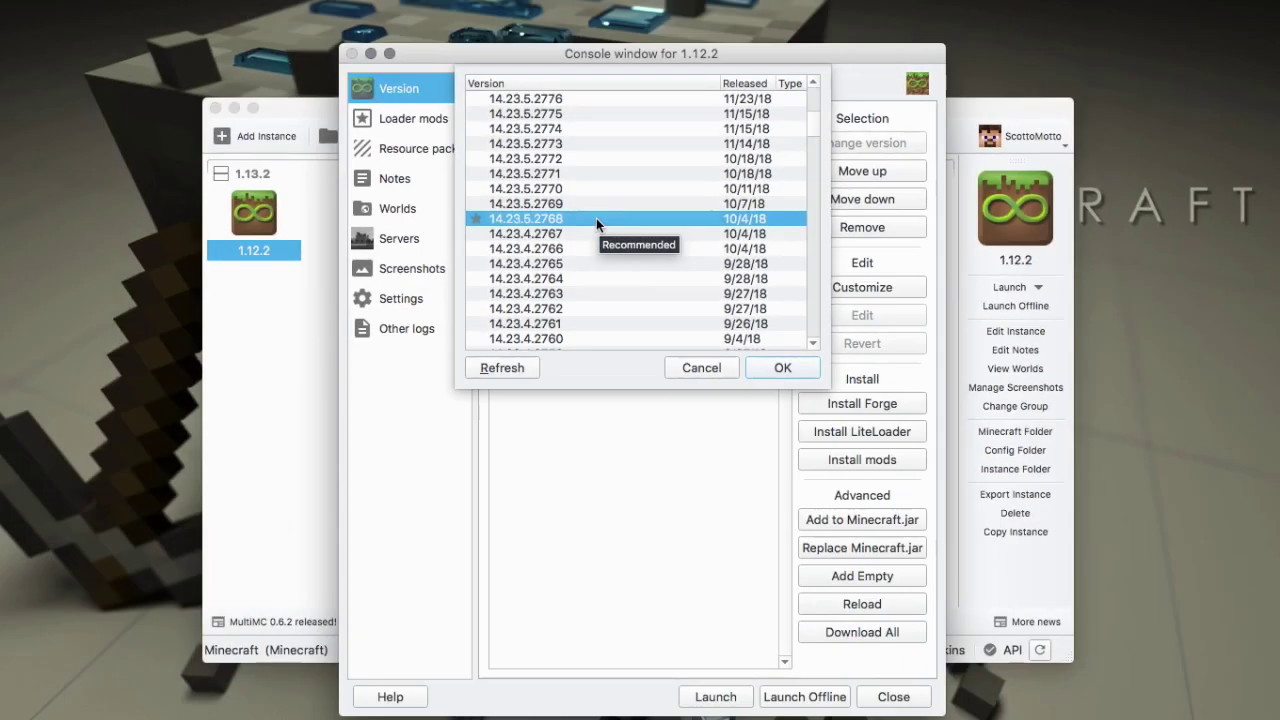
pyautogui.scroll(10, 600, 210)
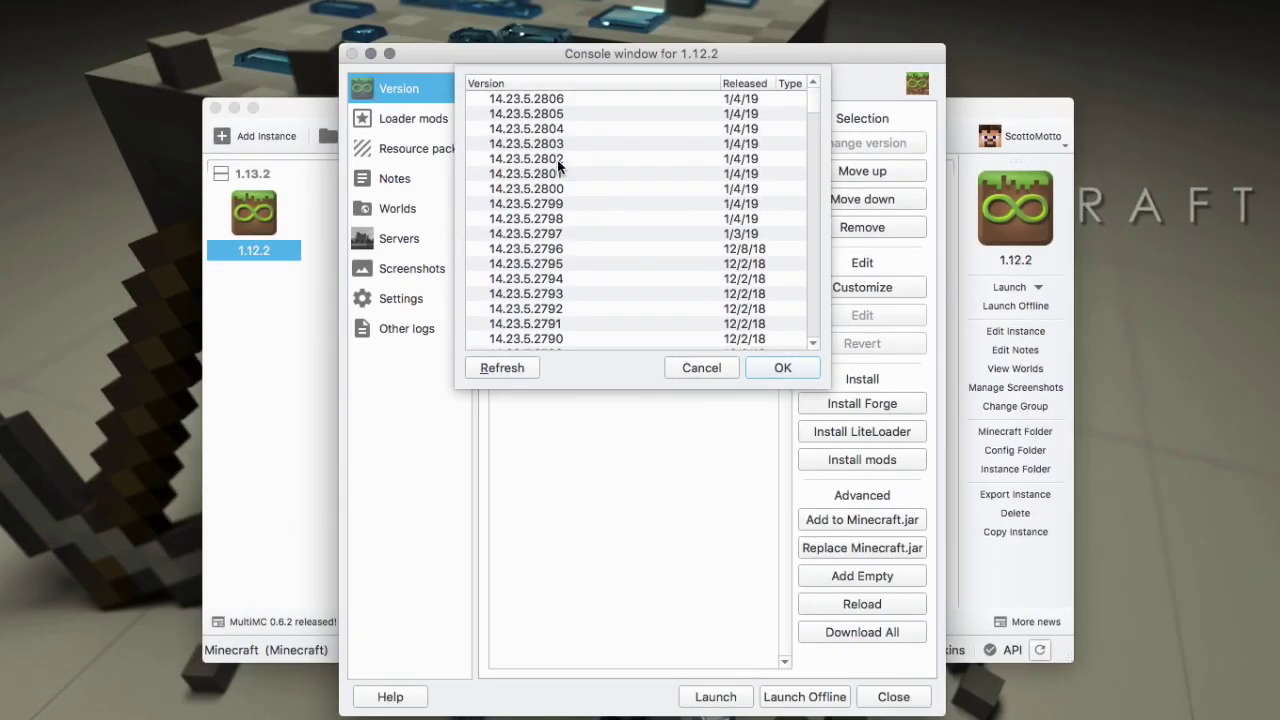
pyautogui.scroll(-5, 597, 170)
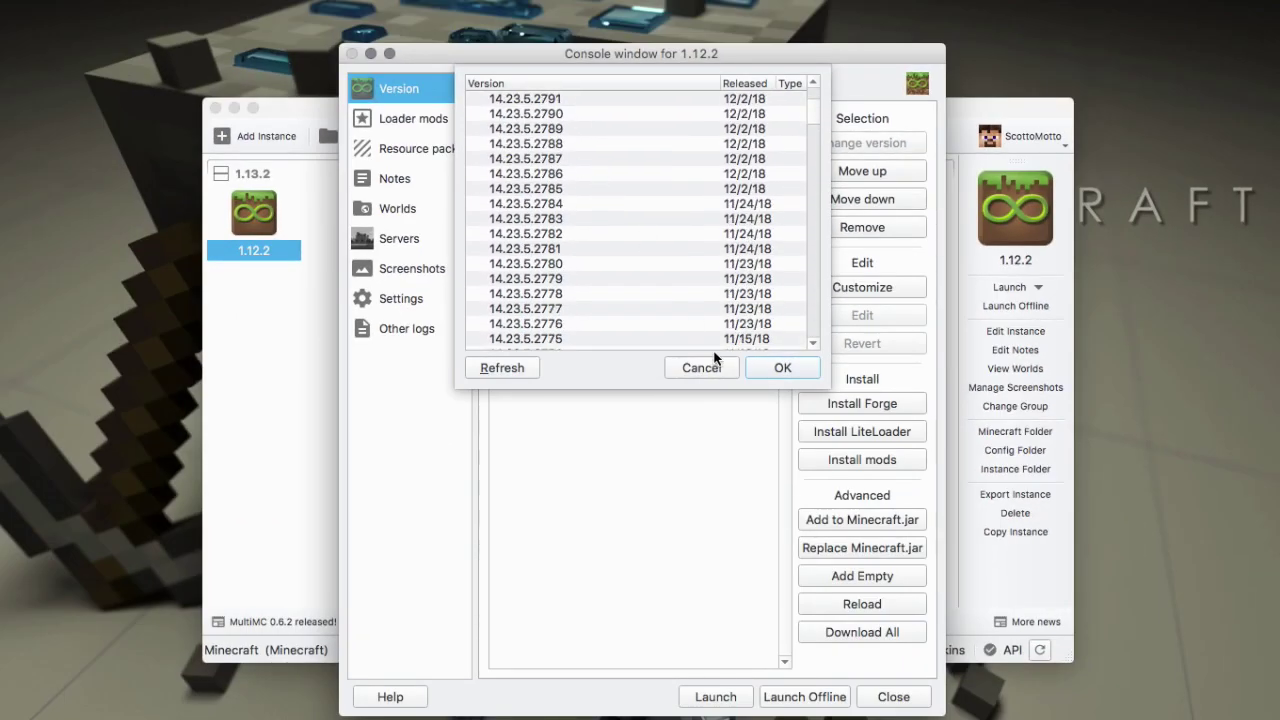
pyautogui.click(775, 369)
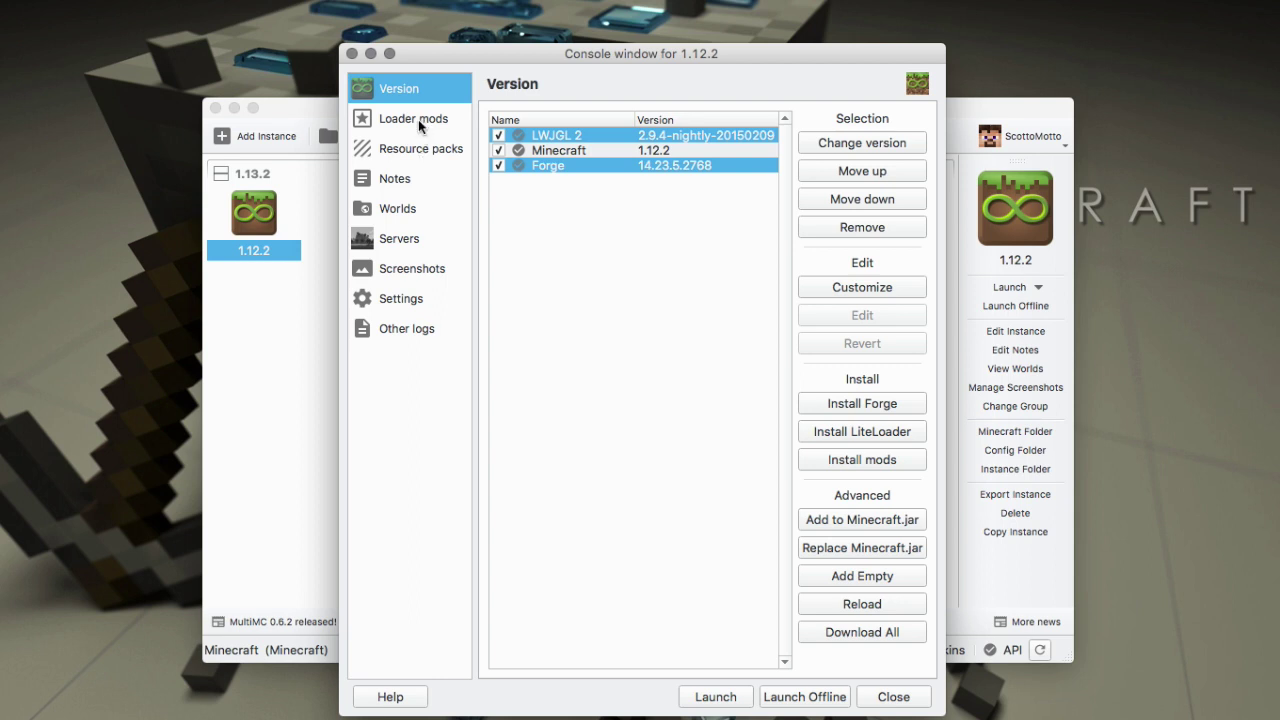
# Show the instance's Loader mods page, view its mods folder in Finder, and close the folder window.
pyautogui.click(418, 119)
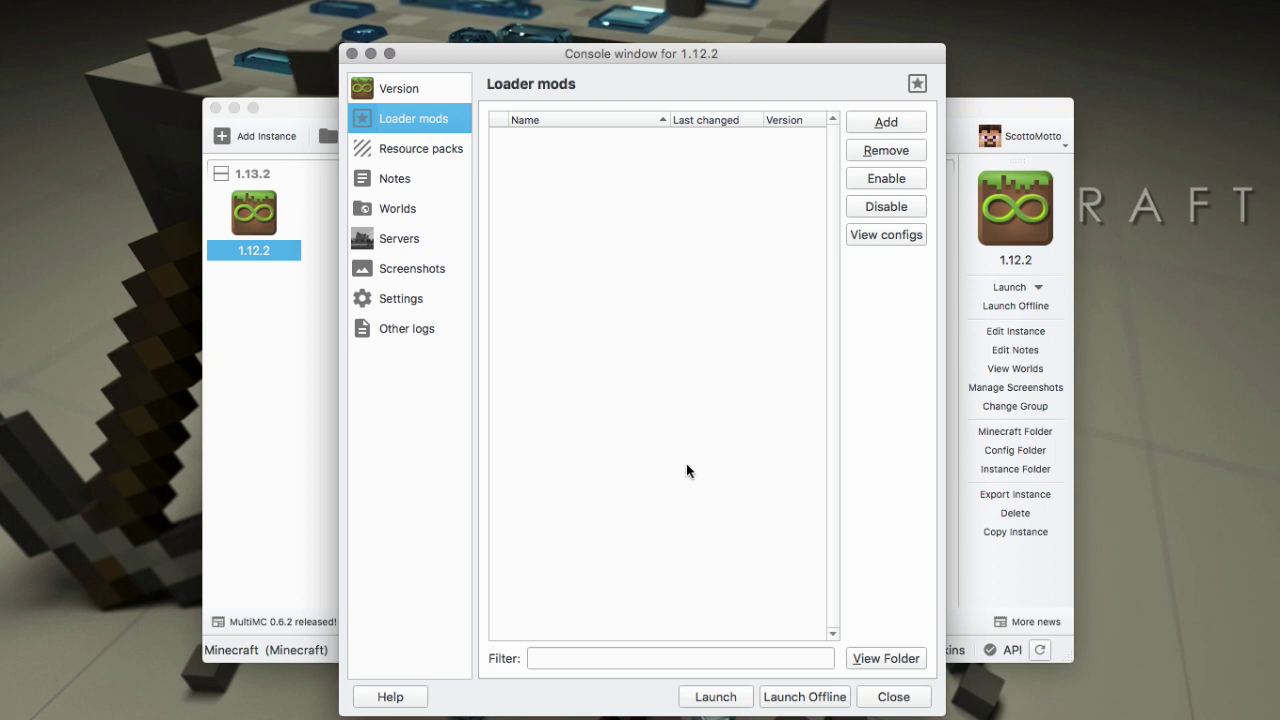
pyautogui.click(882, 658)
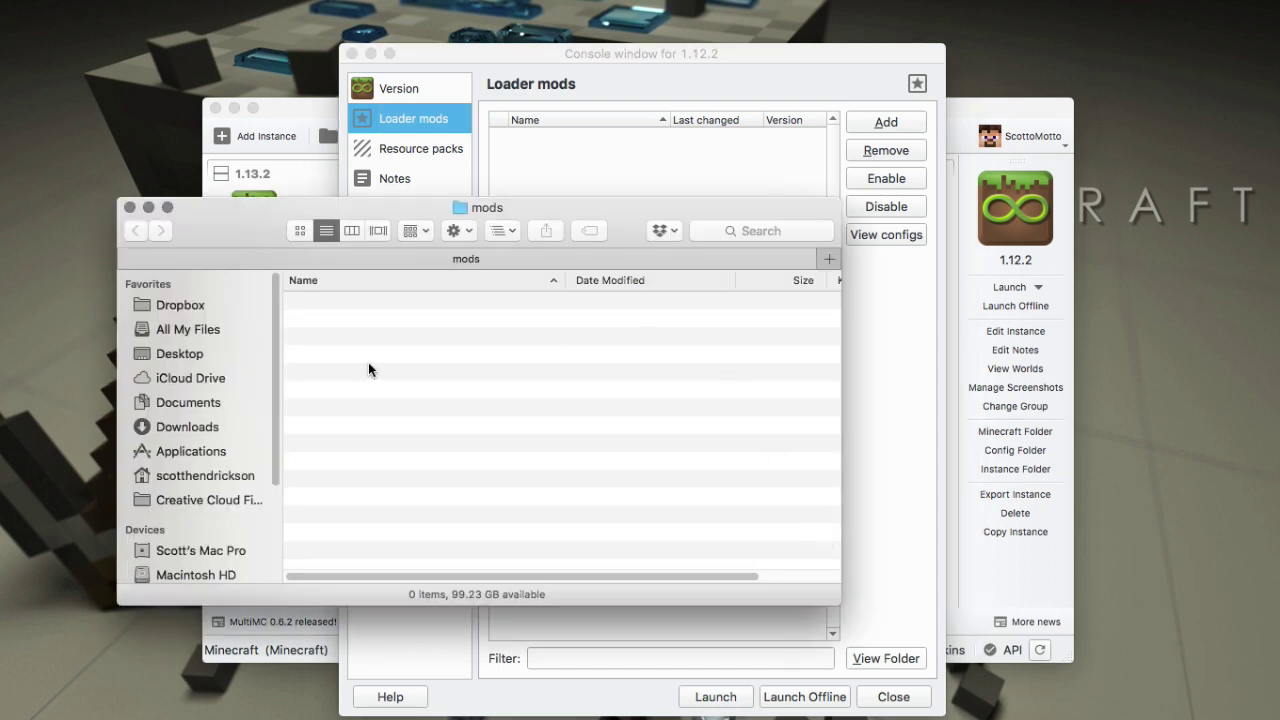
pyautogui.click(129, 207)
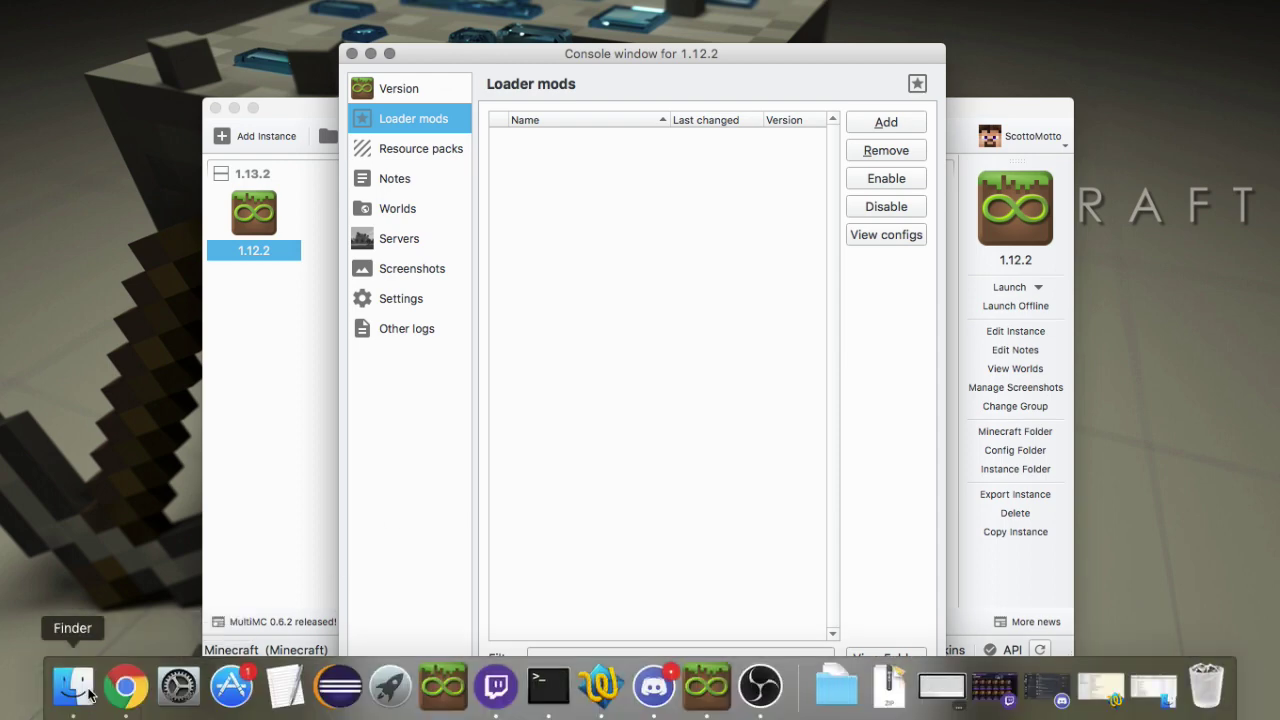
# Switch to Finder and add EllianDetector-v4.0.jar from the 1.12.2 folder to the instance's loader mods list.
pyautogui.click(80, 685)
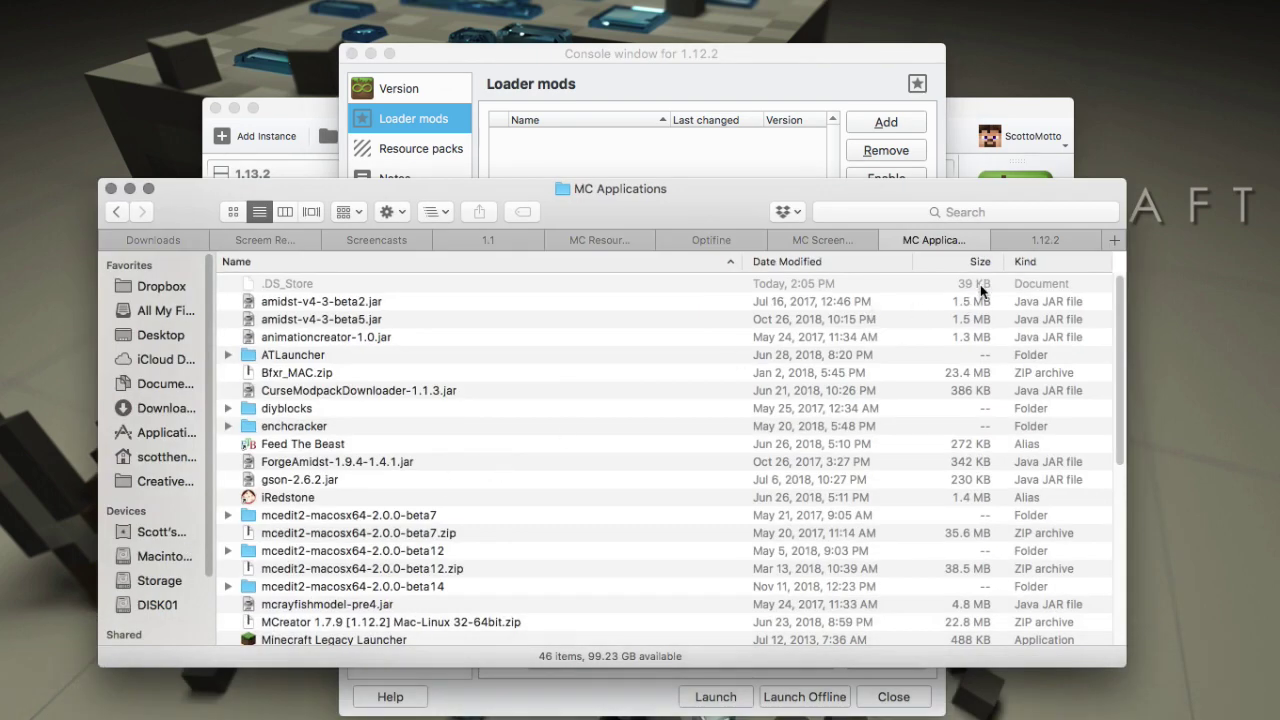
pyautogui.click(1046, 240)
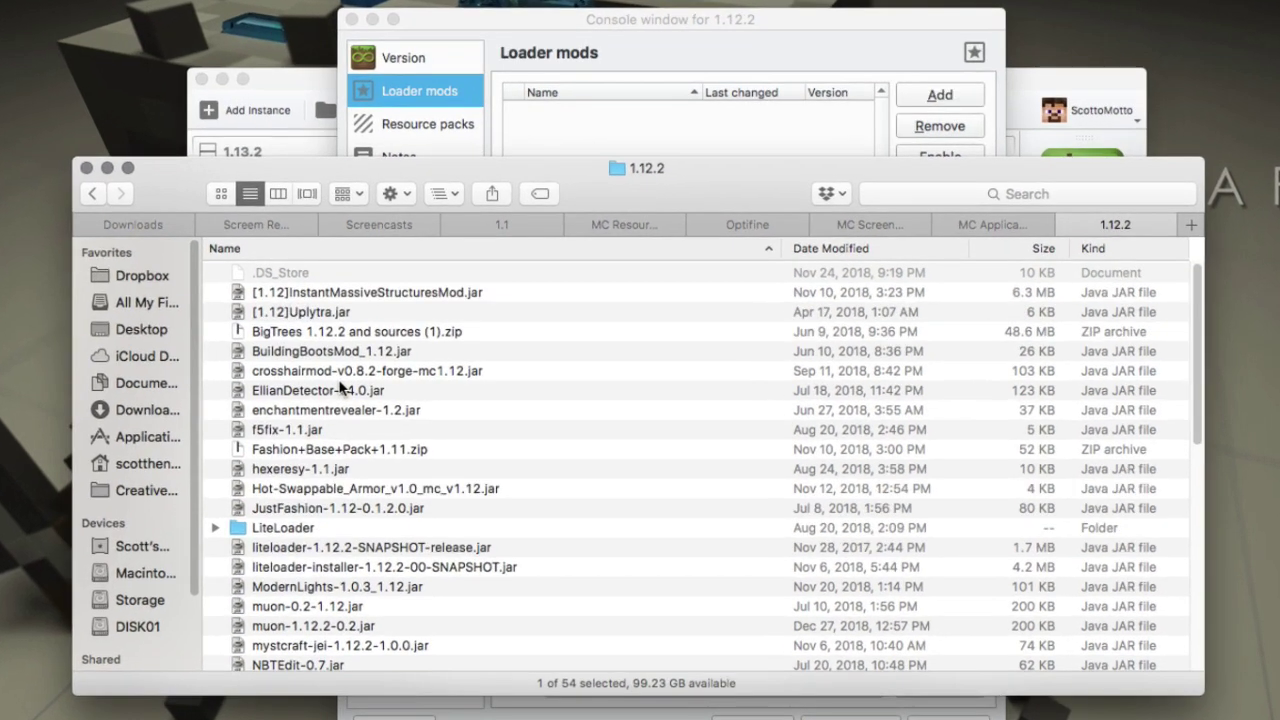
pyautogui.click(323, 390)
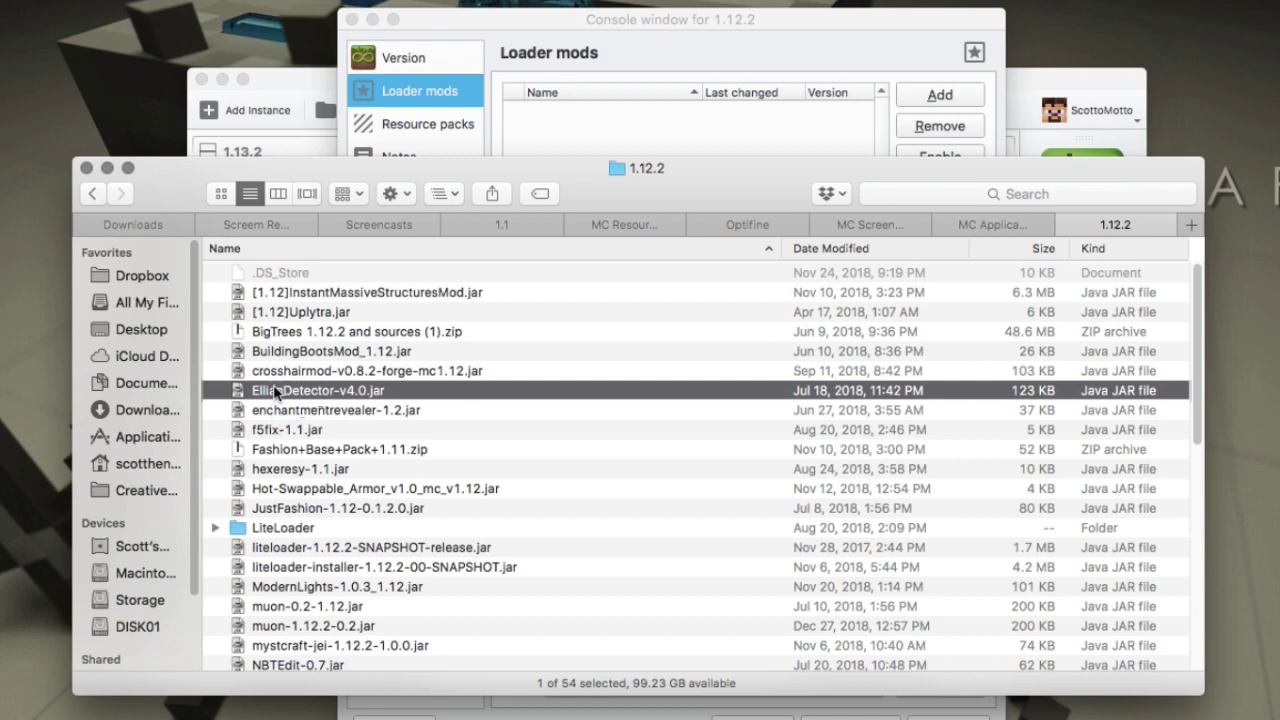
pyautogui.moveTo(278, 391); pyautogui.dragTo(600, 146)
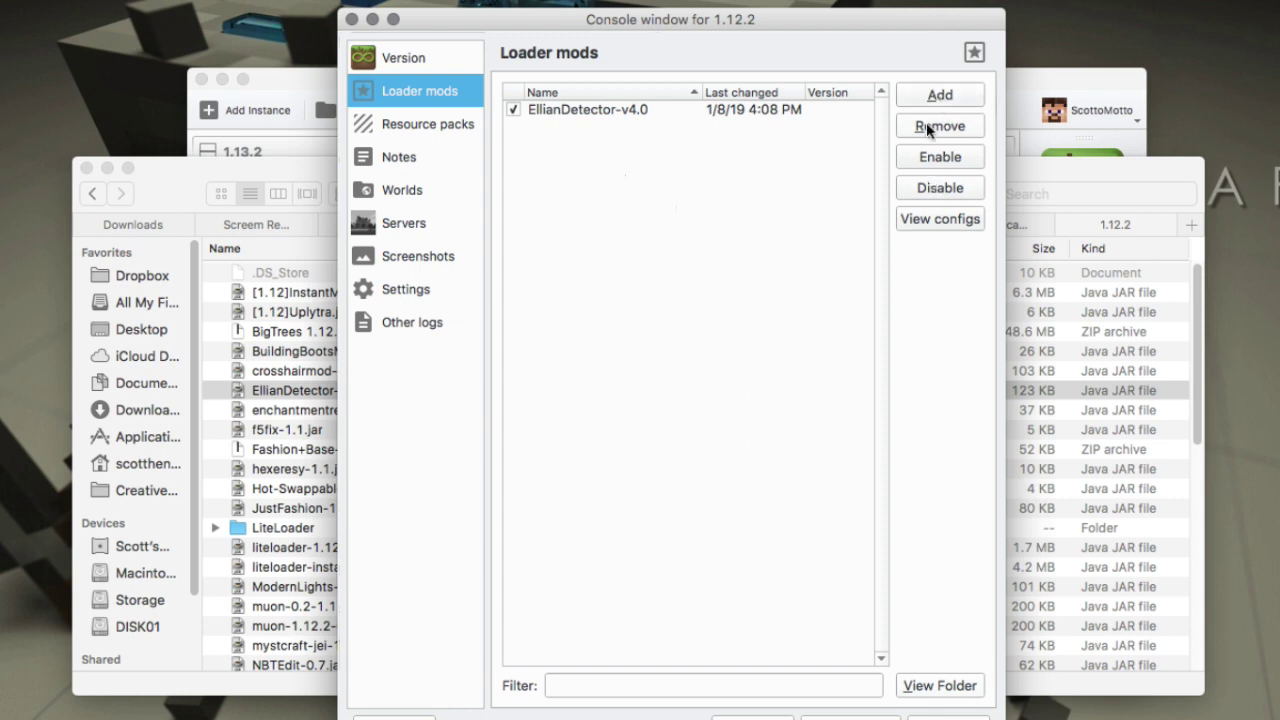
# Add muon-1.12.2-0.2.jar to the loader mods through the file chooser.
pyautogui.click(931, 96)
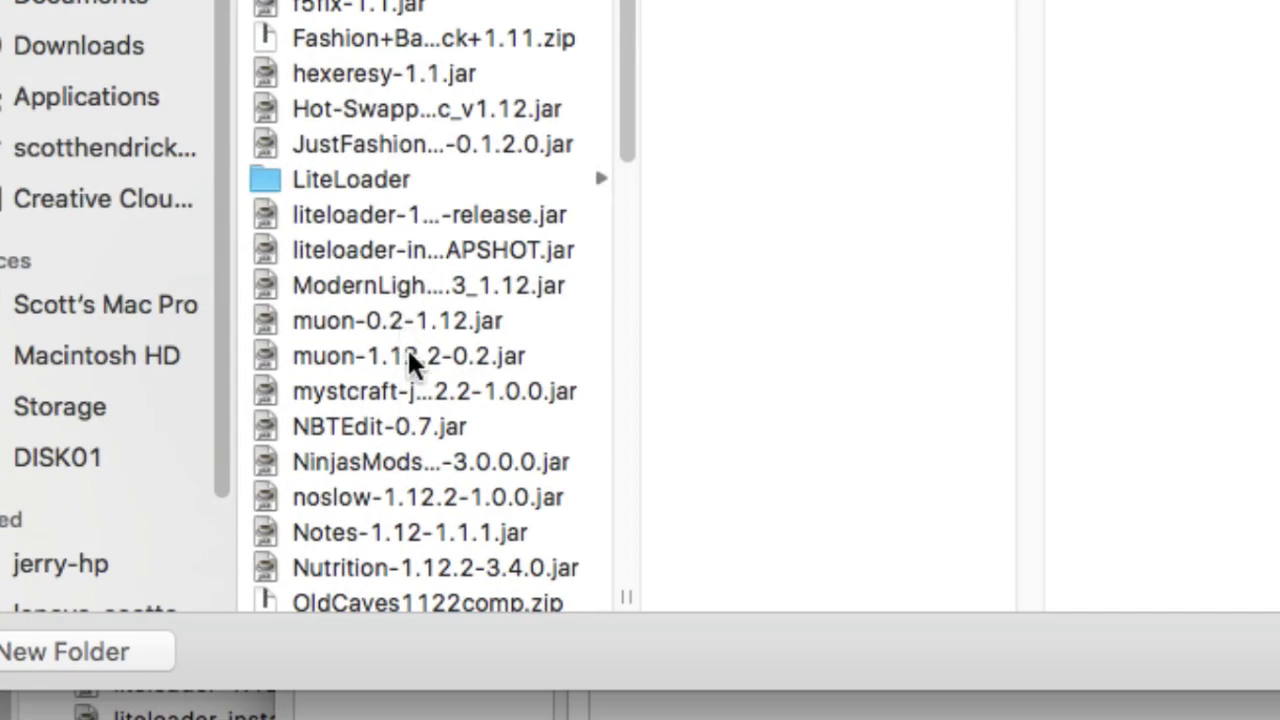
pyautogui.click(409, 355)
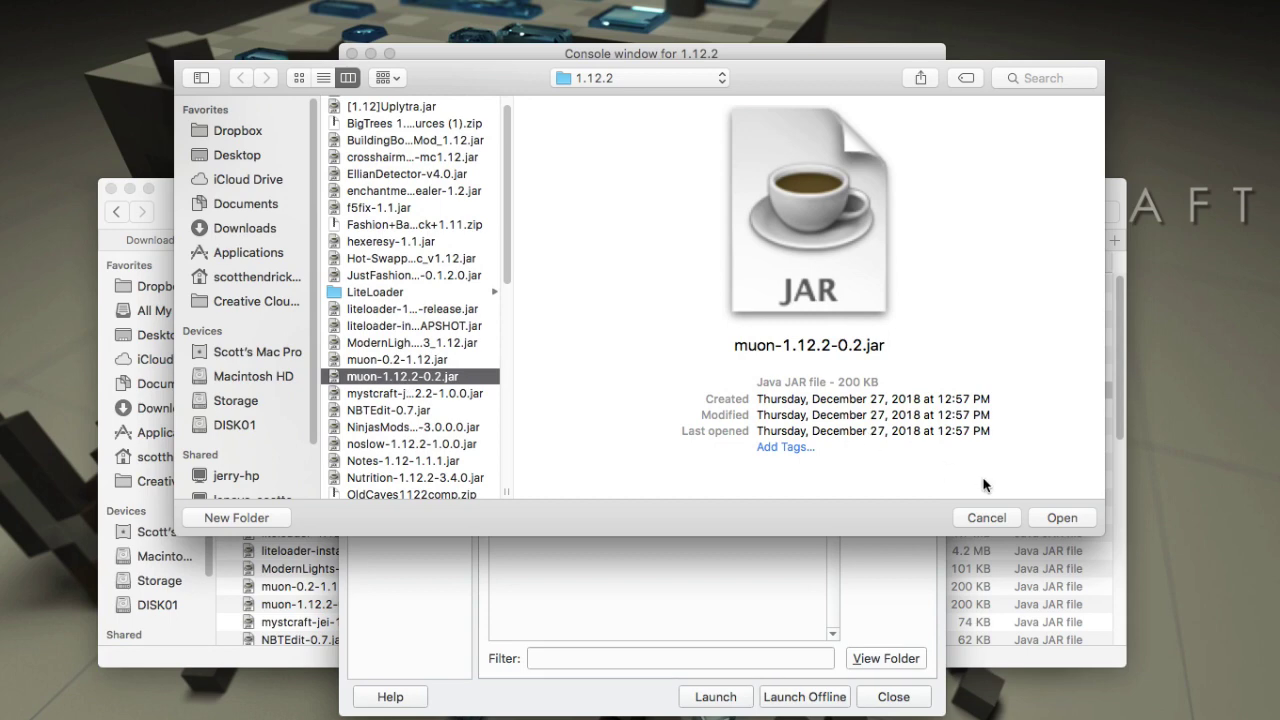
pyautogui.click(1060, 517)
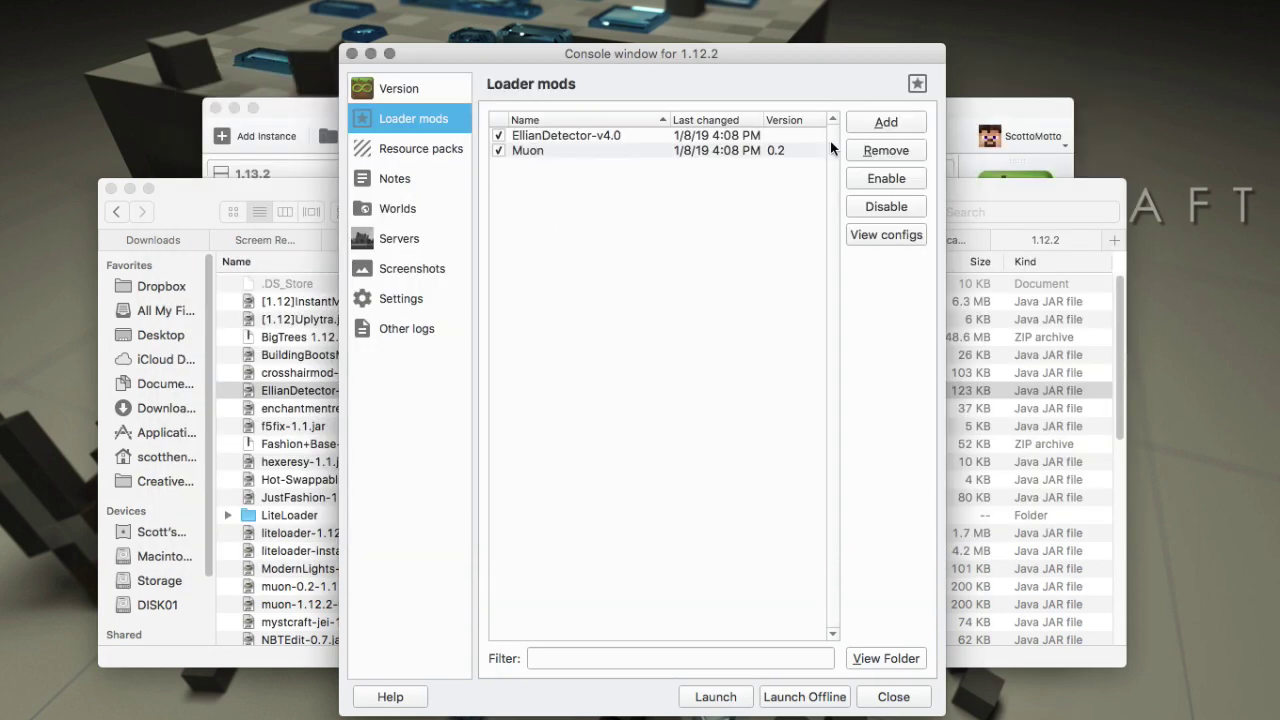
# Start adding another mod and browse to Documents/Curse/Minecraft/Instances, into the mods folder of the Immersive Eng and Forestry (1) instance.
pyautogui.click(889, 124)
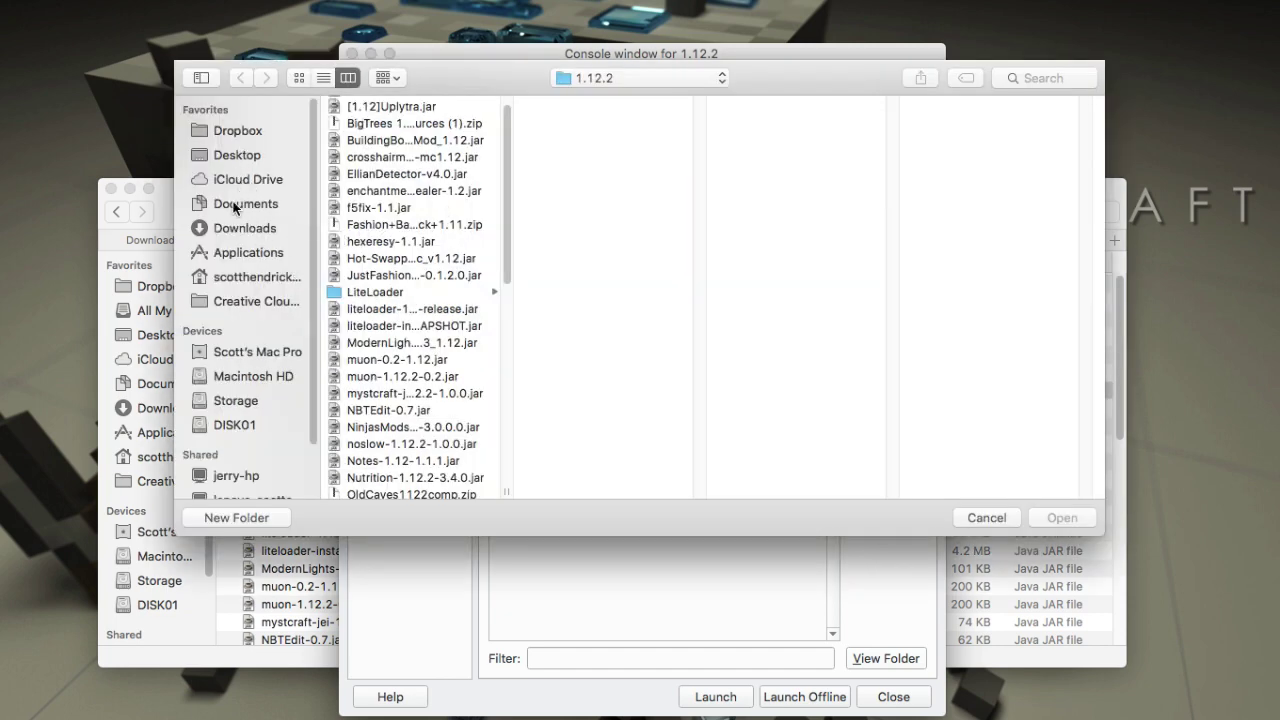
pyautogui.click(240, 204)
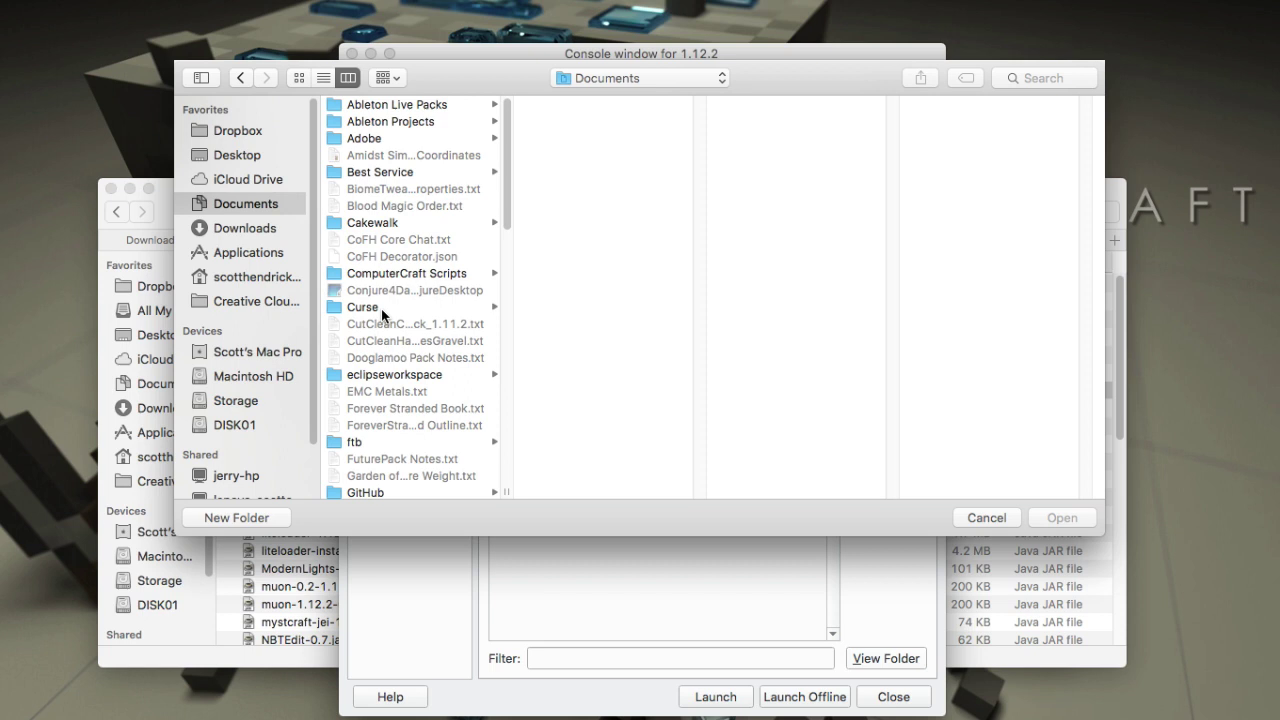
pyautogui.click(382, 308)
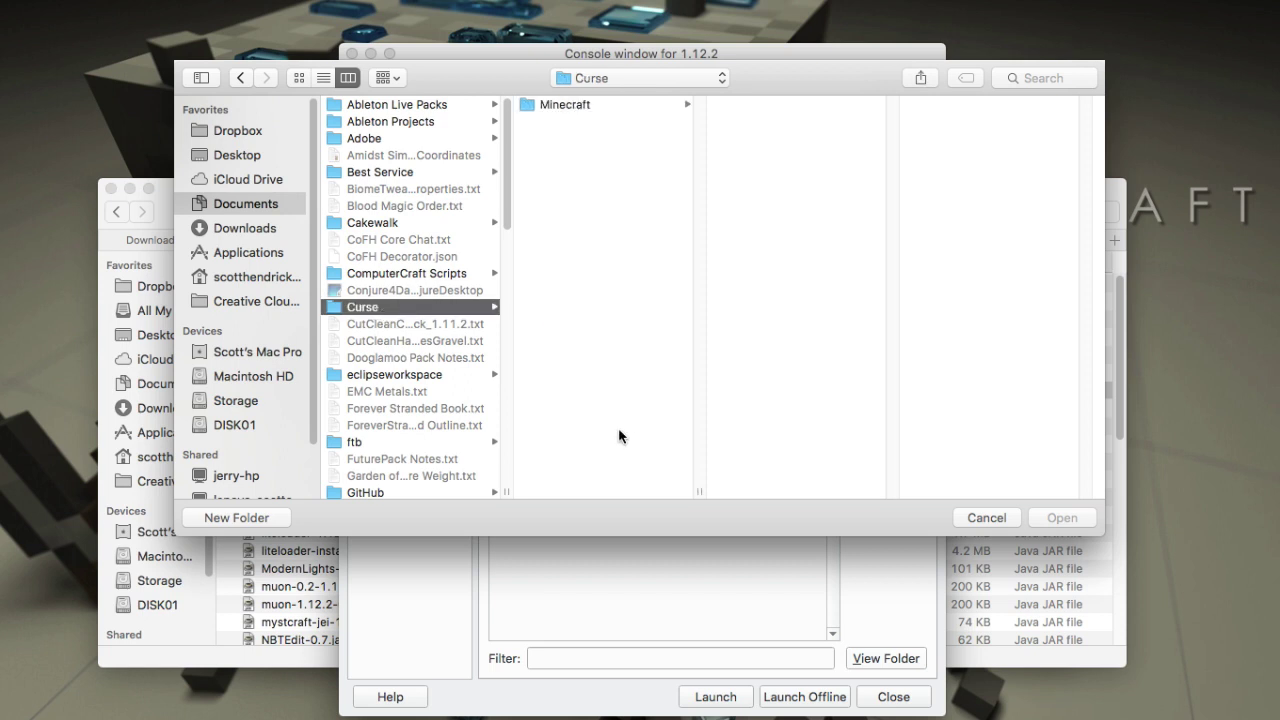
pyautogui.click(594, 105)
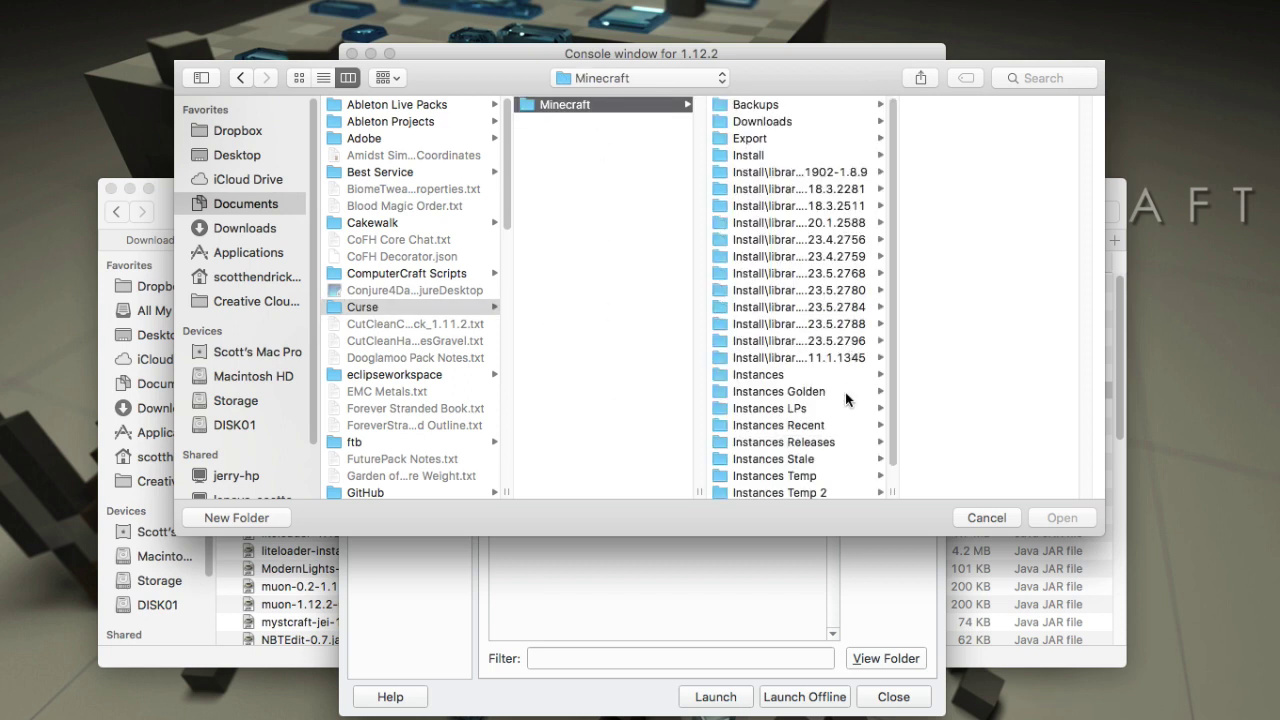
pyautogui.scroll(-1, 845, 392)
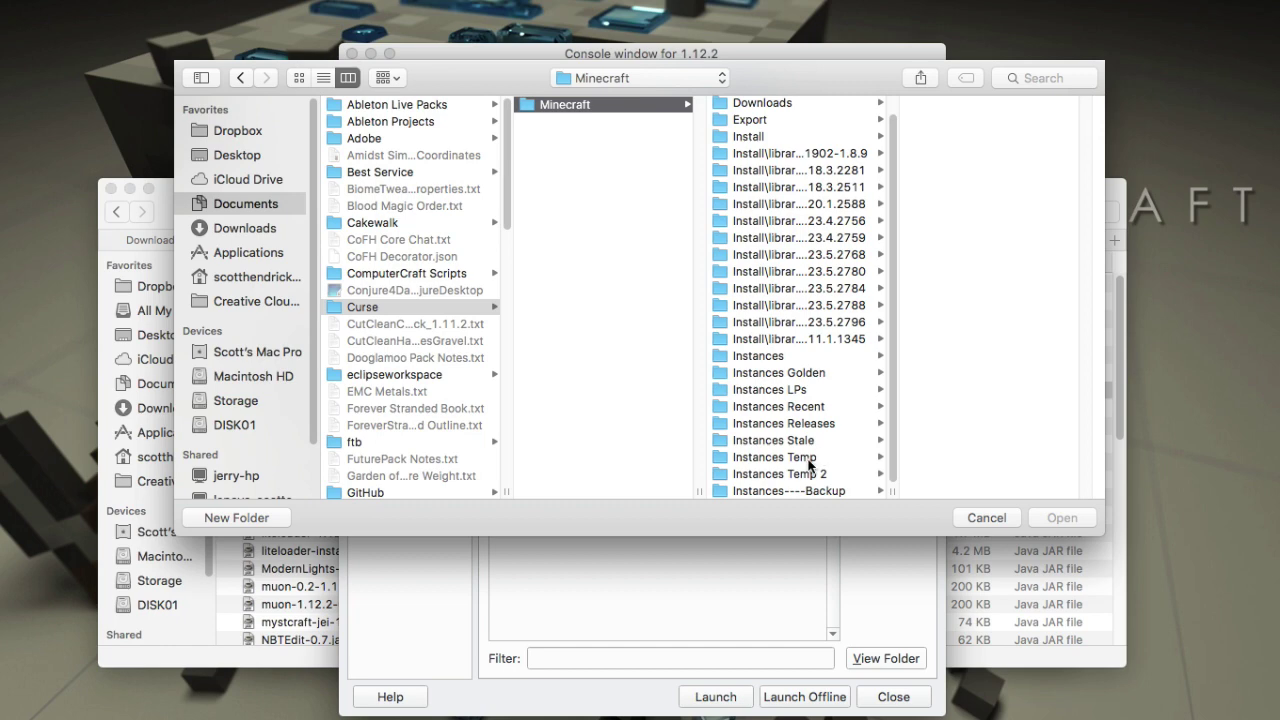
pyautogui.click(773, 354)
pyautogui.scroll(-1, 1006, 390)
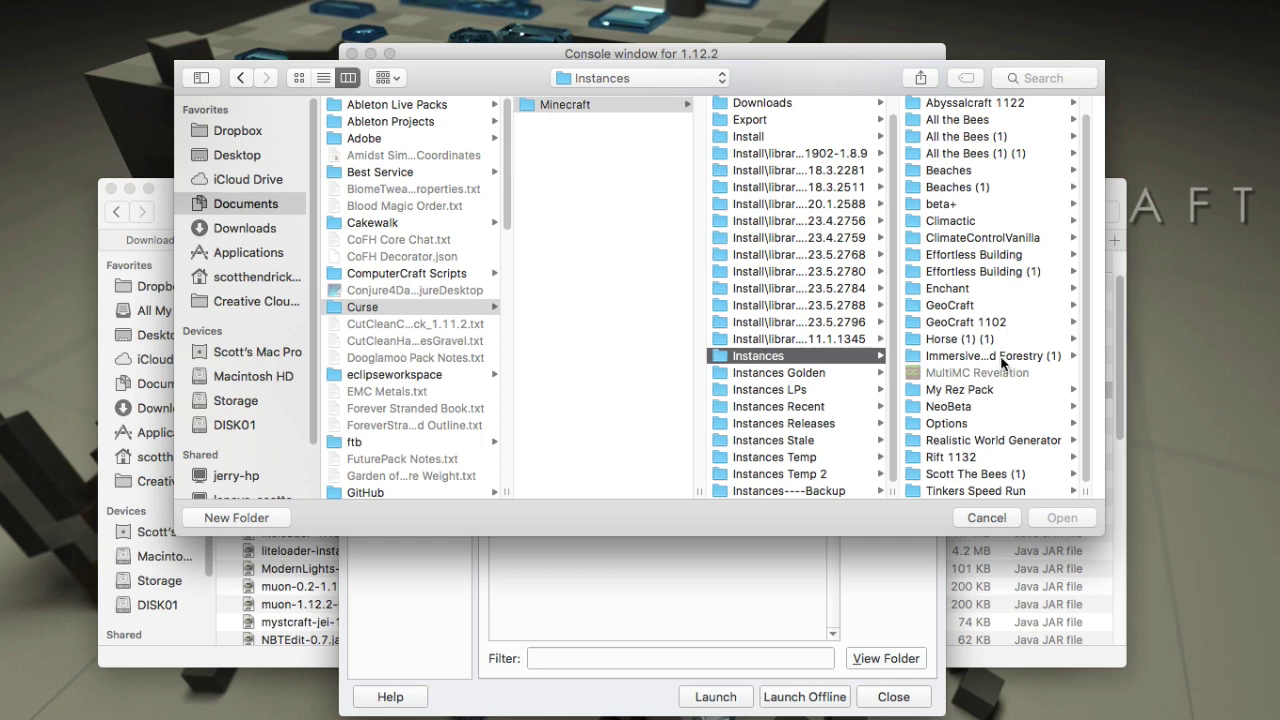
pyautogui.click(997, 356)
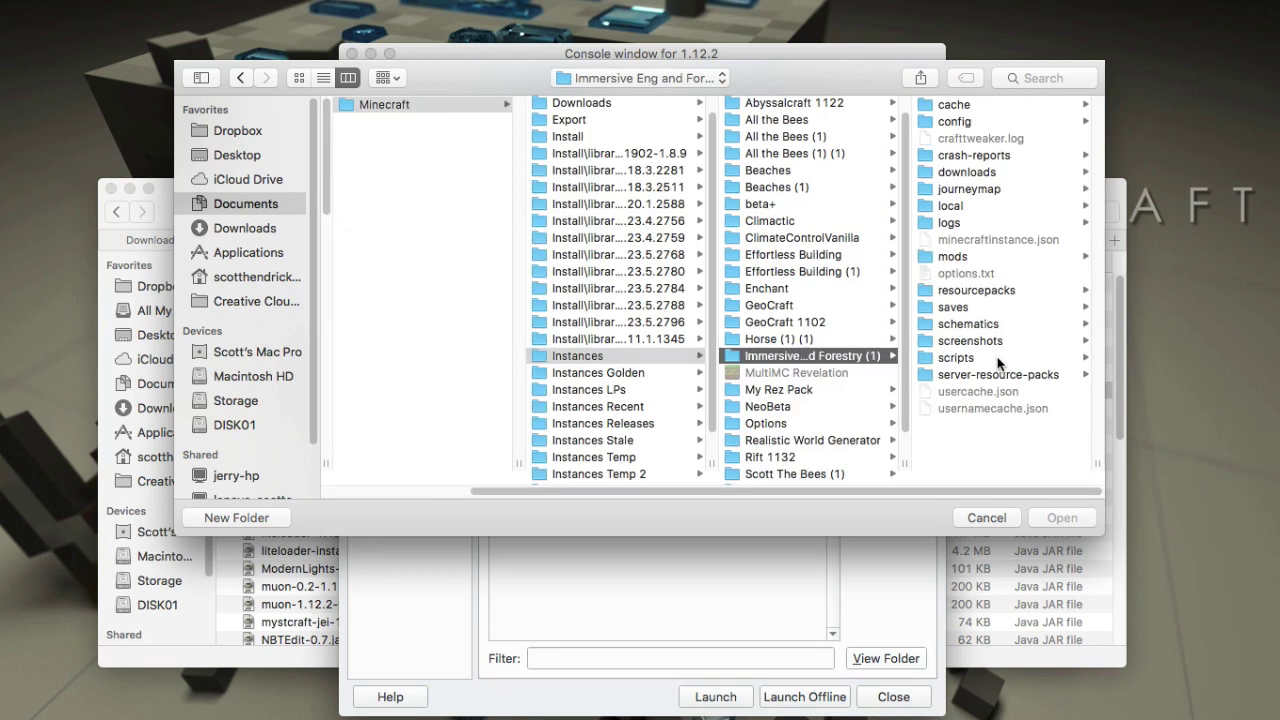
pyautogui.click(977, 255)
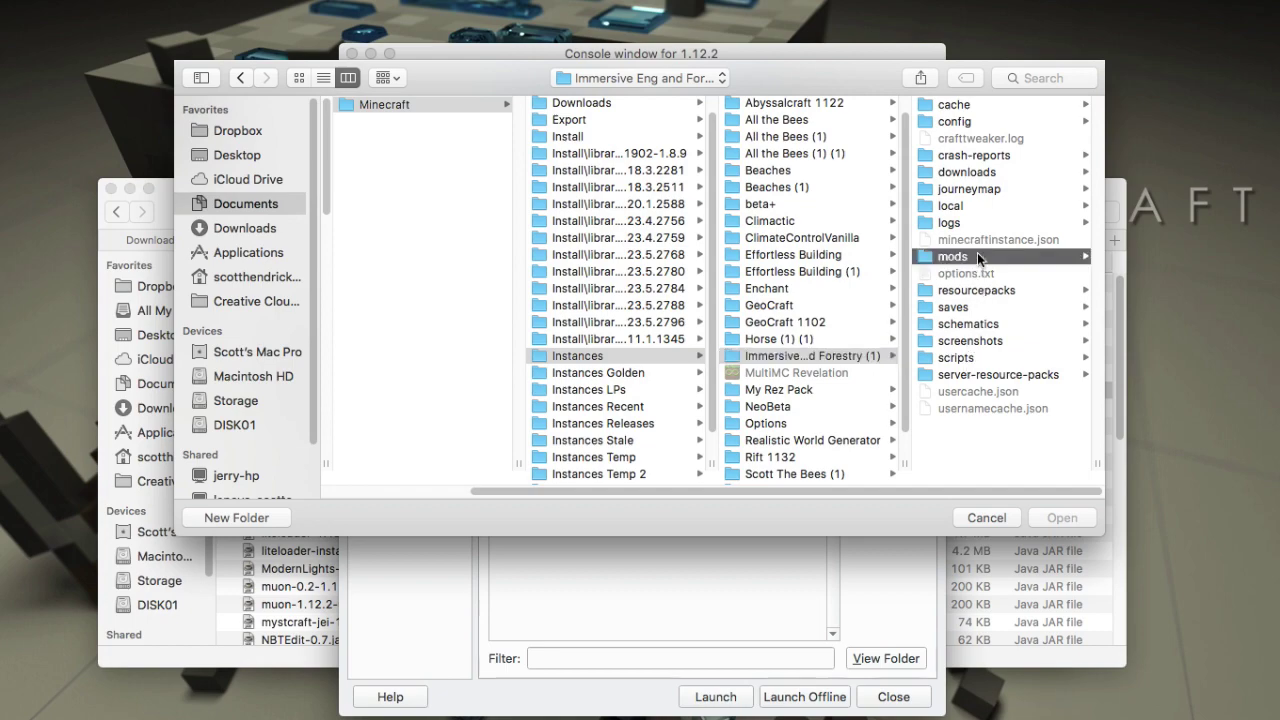
pyautogui.click(995, 291)
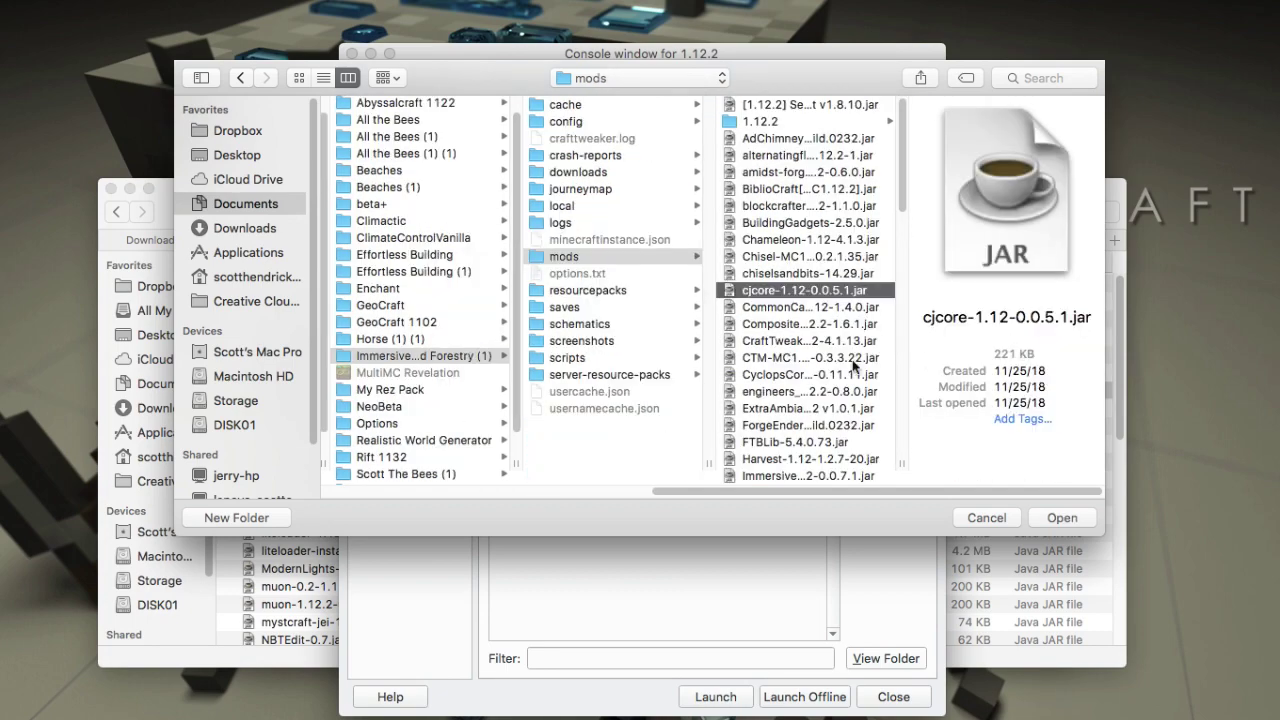
# Select jei_1.12.2-4.14.3.237.jar together with The One Probe 1.4.25 jar in the mods folder and add both to the loader mods.
pyautogui.scroll(-5, 788, 363)
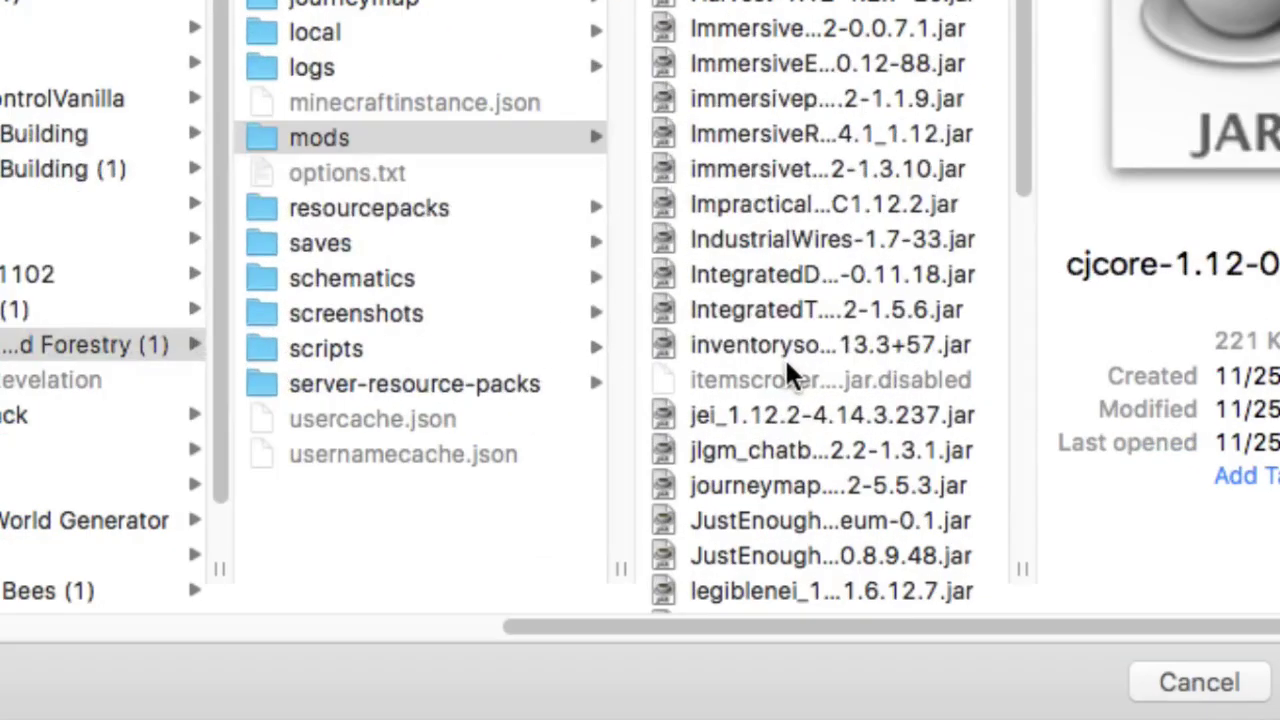
pyautogui.click(772, 410)
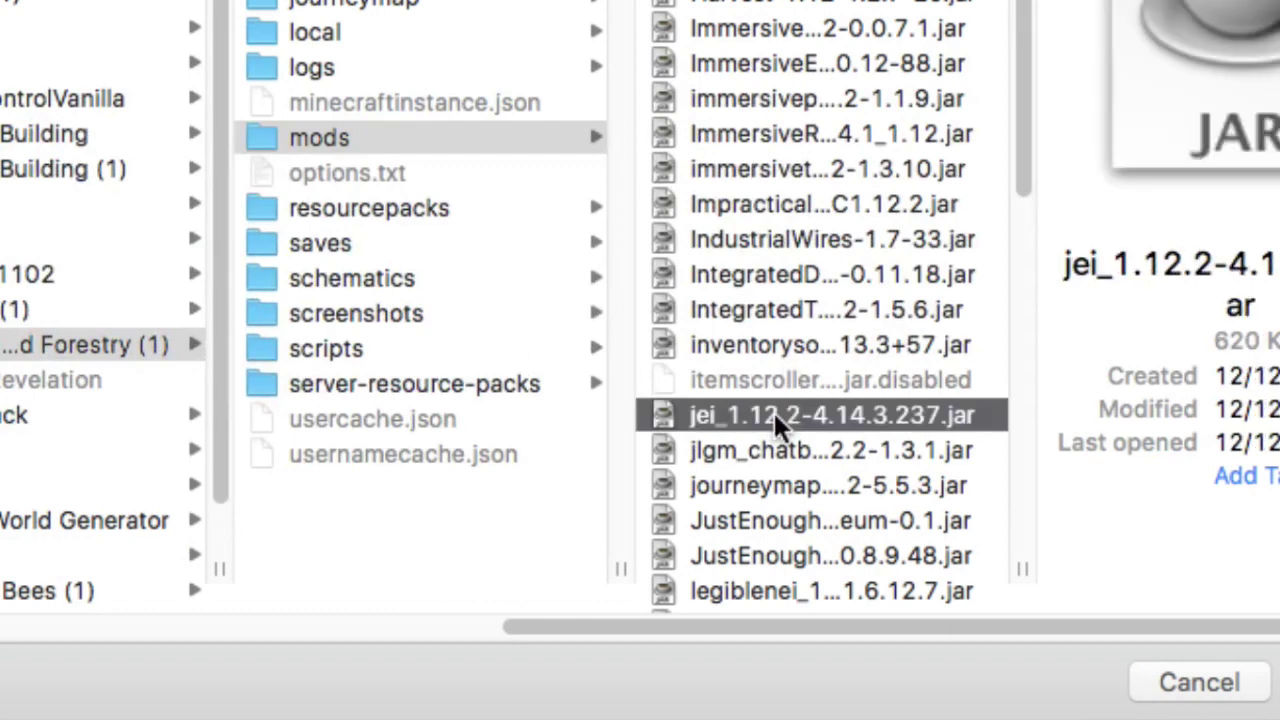
pyautogui.scroll(-3, 773, 410)
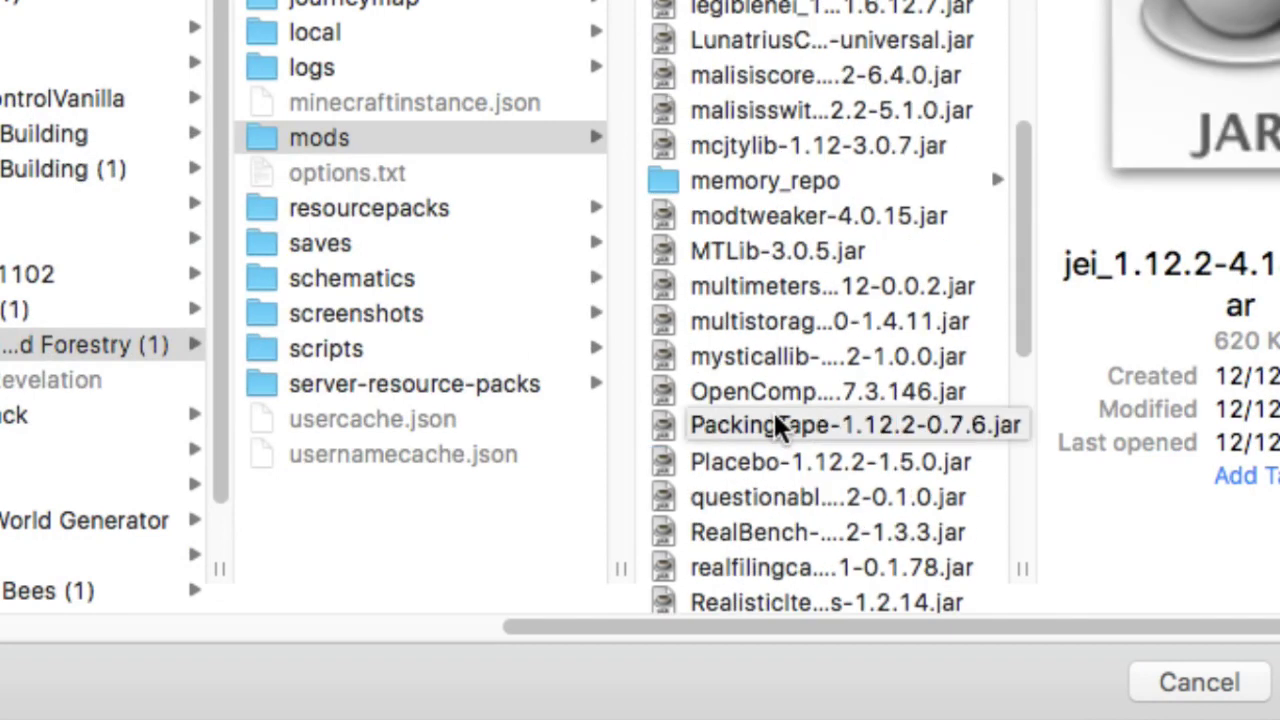
pyautogui.scroll(-5, 780, 425)
pyautogui.scroll(-3, 776, 420)
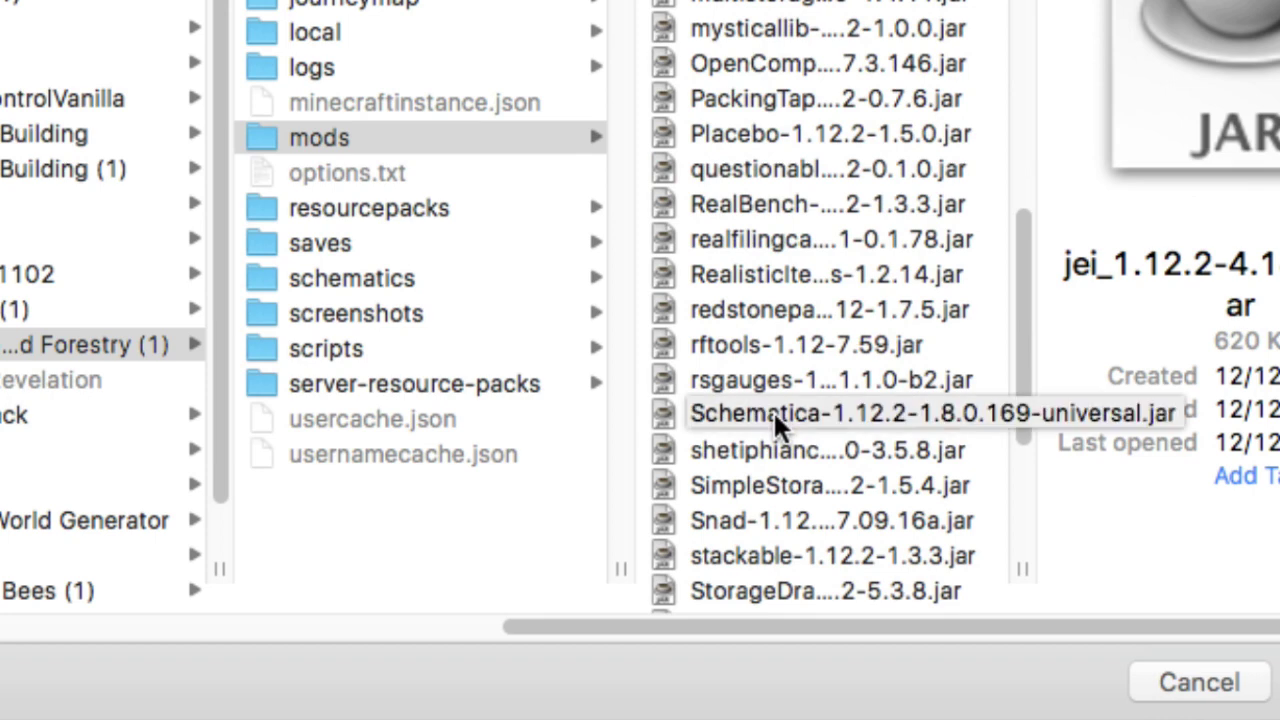
pyautogui.scroll(-5, 773, 410)
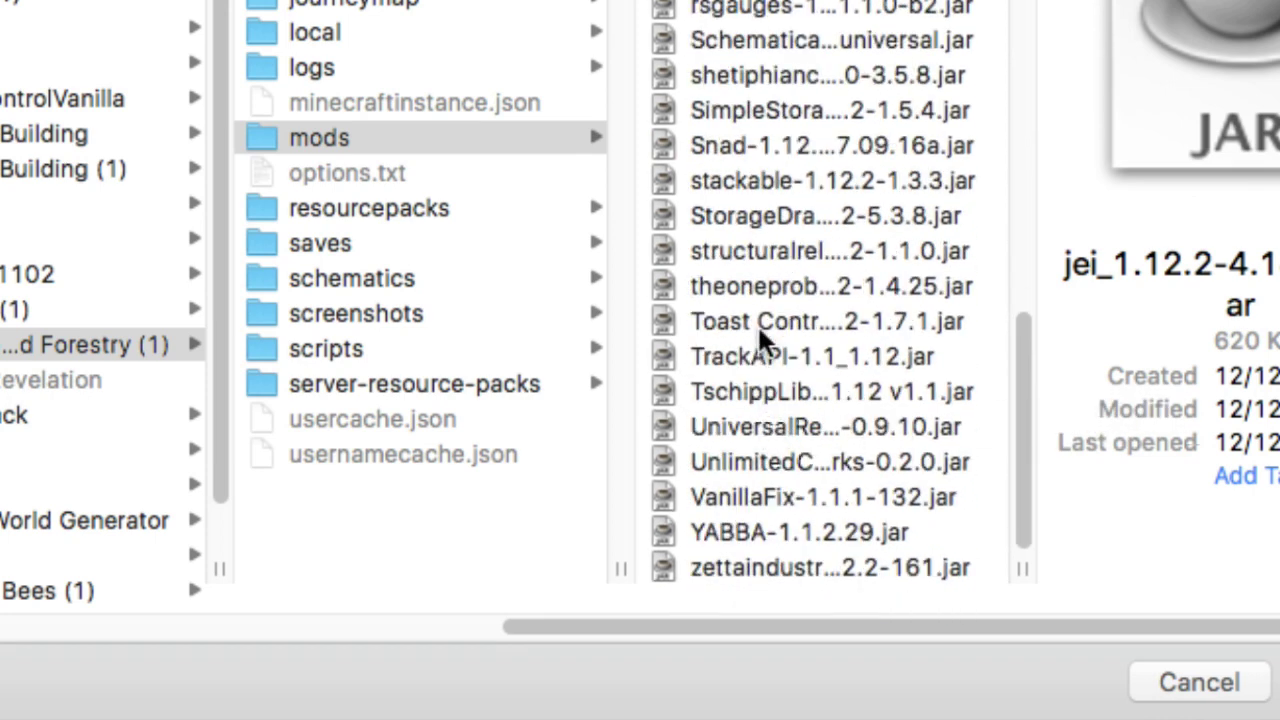
pyautogui.click(760, 285)
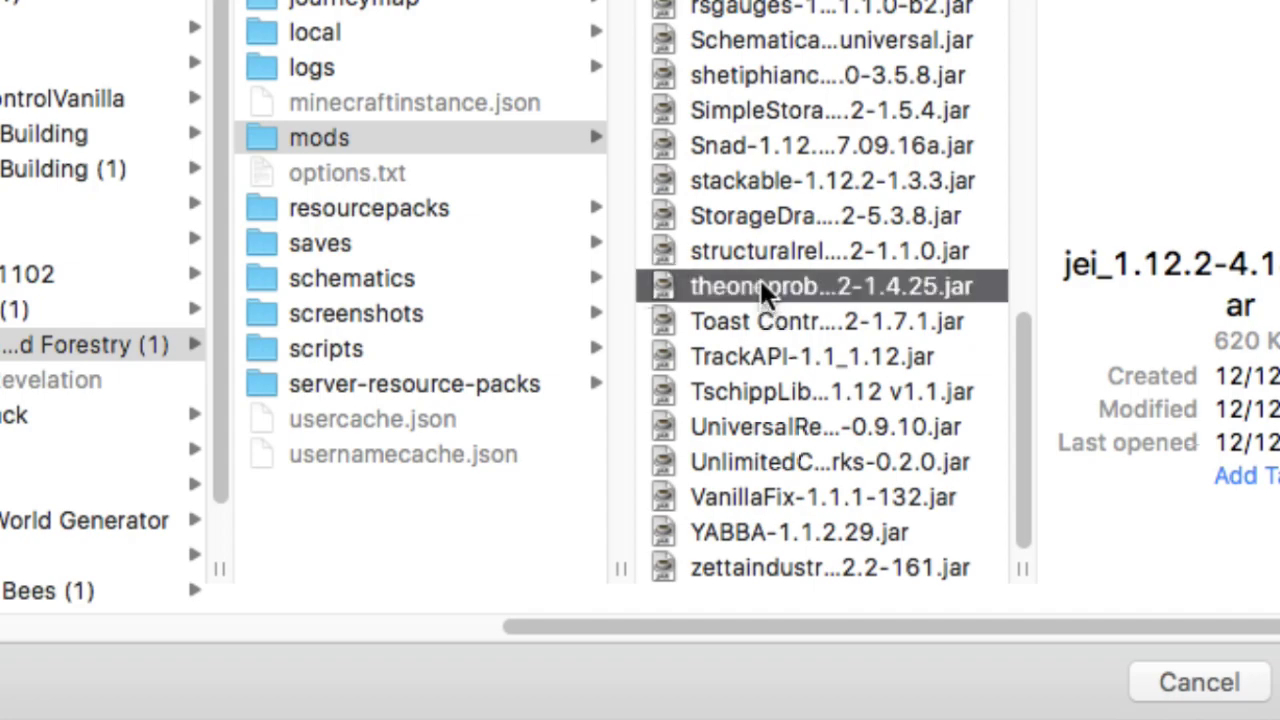
pyautogui.scroll(10, 800, 330)
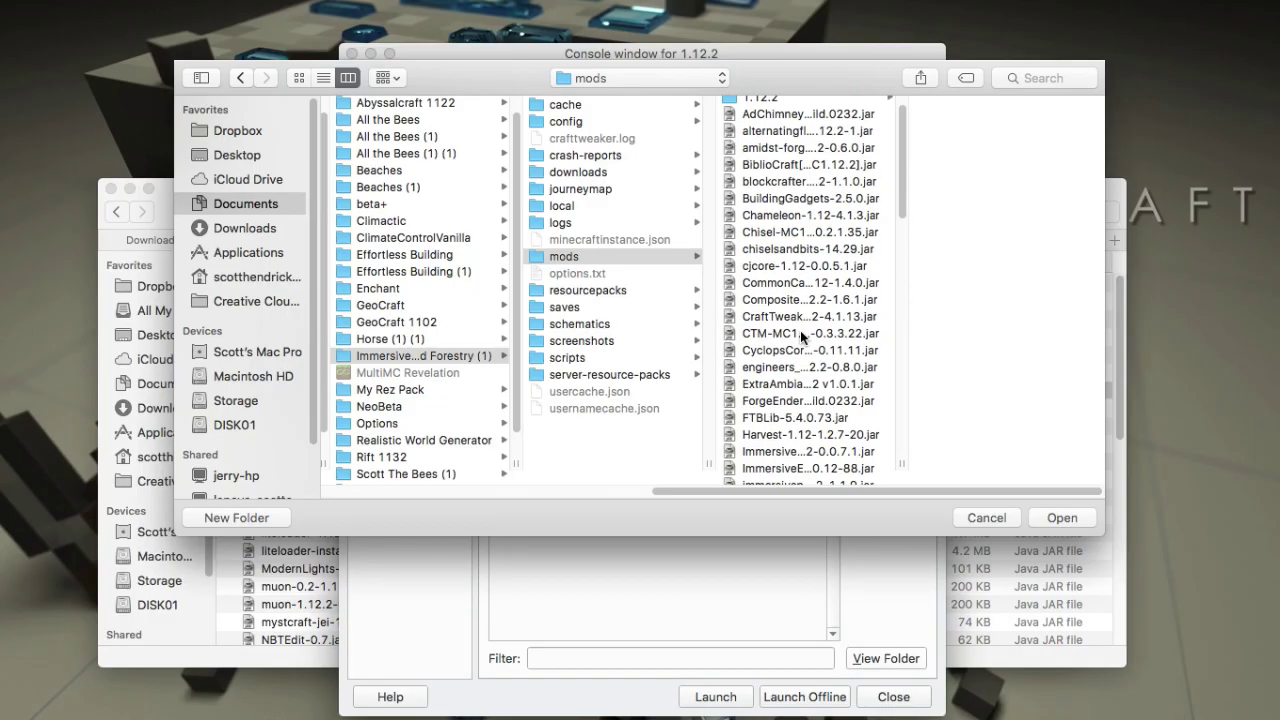
pyautogui.click(1062, 517)
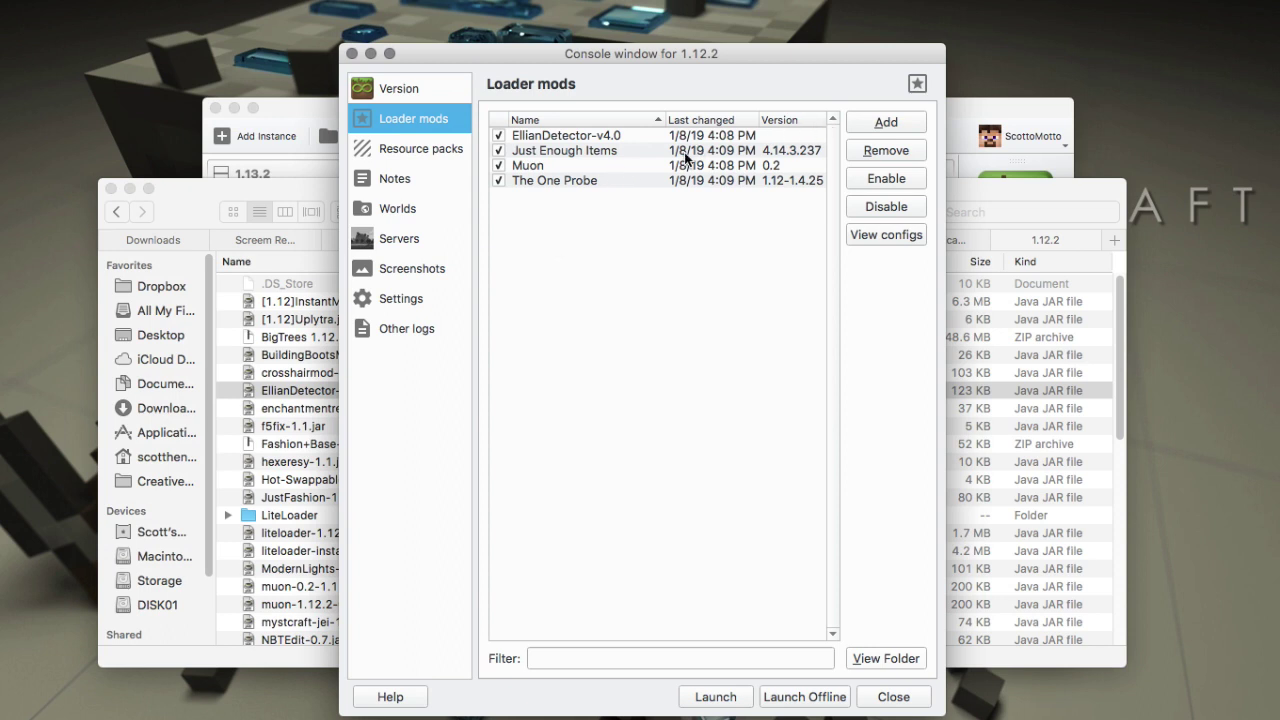
# Toggle the EllianDetector-v4.0 mod off and back on in the loader mods list.
pyautogui.click(622, 138)
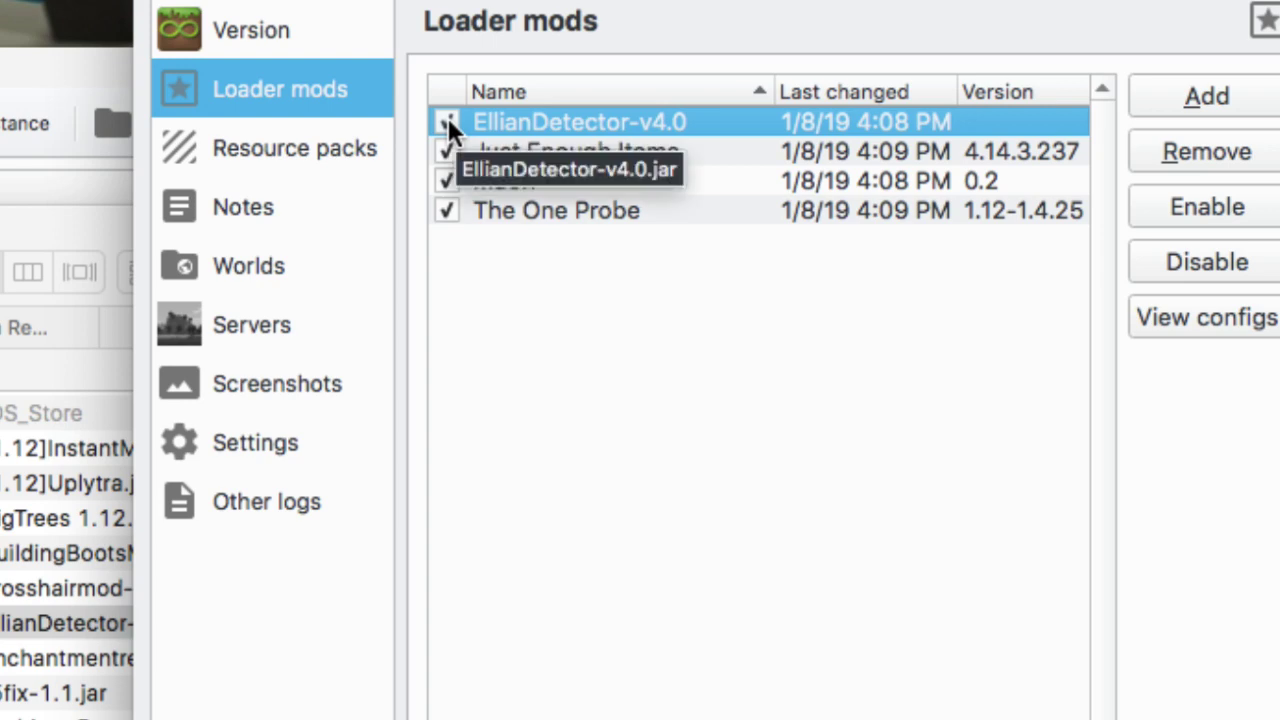
pyautogui.click(446, 119)
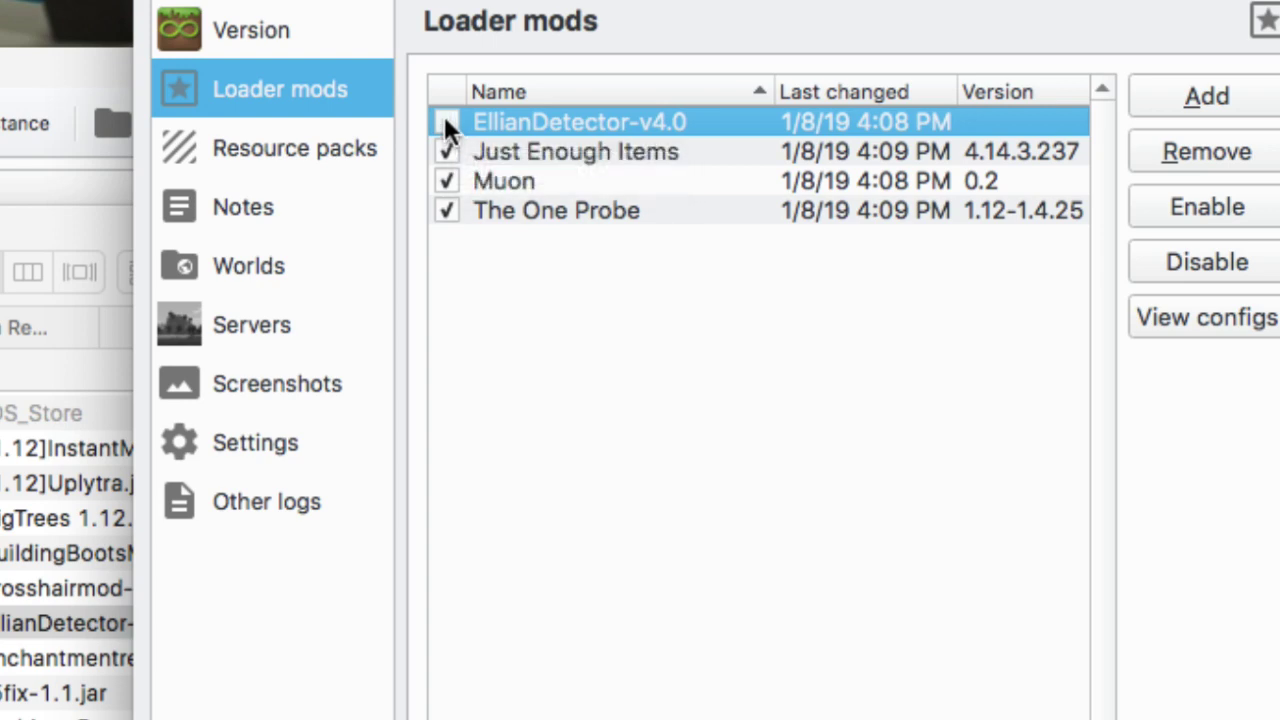
pyautogui.click(445, 117)
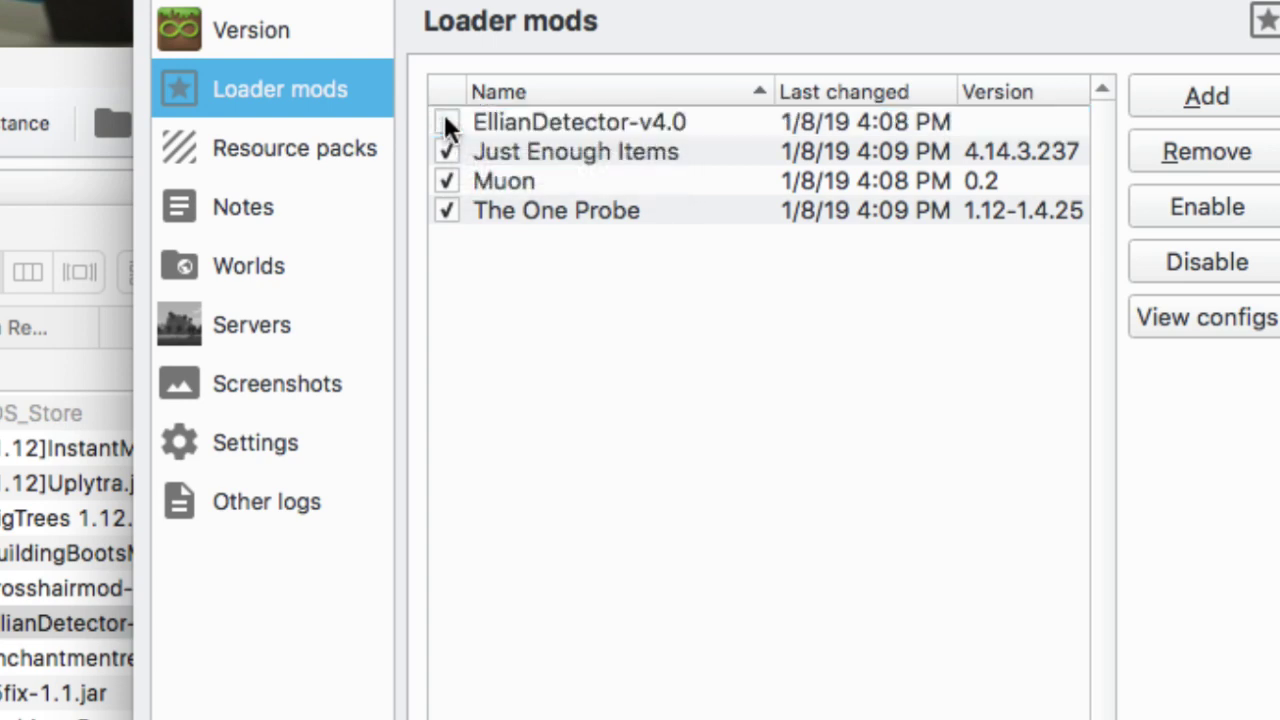
pyautogui.click(703, 130)
pyautogui.click(1176, 262)
pyautogui.click(668, 114)
pyautogui.click(1148, 207)
# Remove the EllianDetector-v4.0 mod from the instance's loader mods.
pyautogui.click(622, 121)
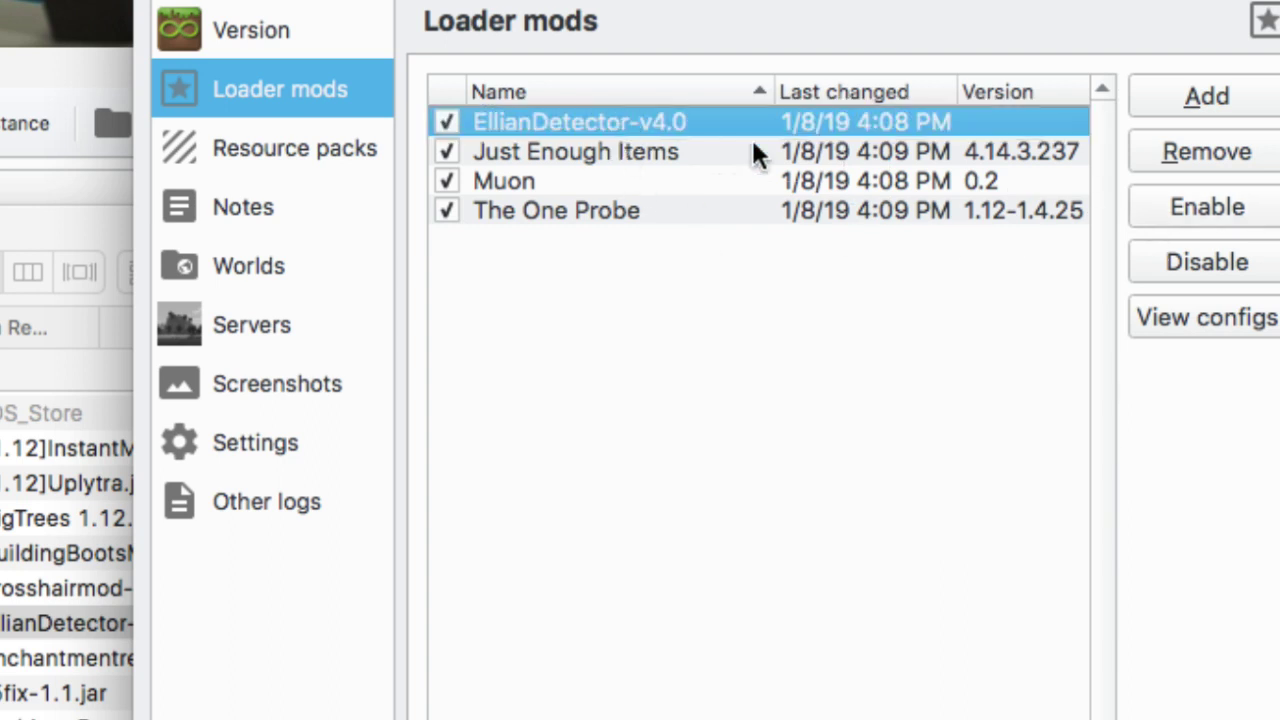
pyautogui.click(1192, 155)
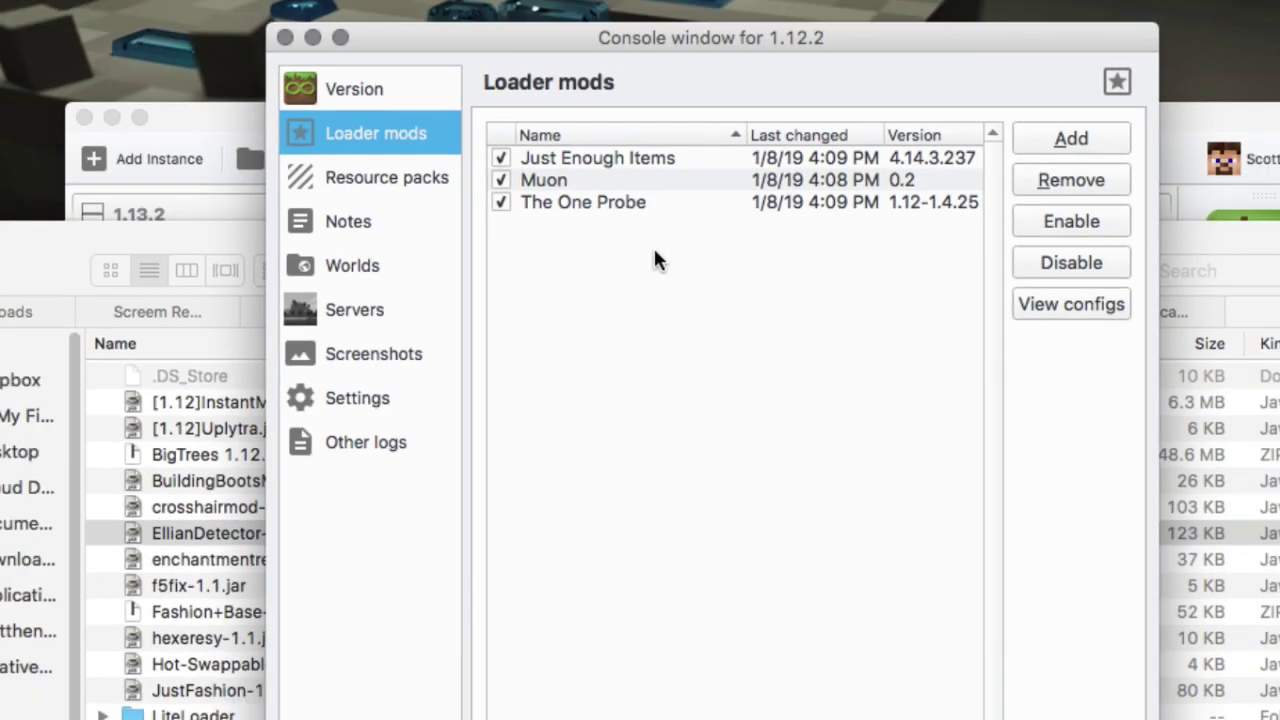
# View the Muon mod's details, open its linked website in the browser, close that tab and return to the MultiMC instance window.
pyautogui.click(594, 176)
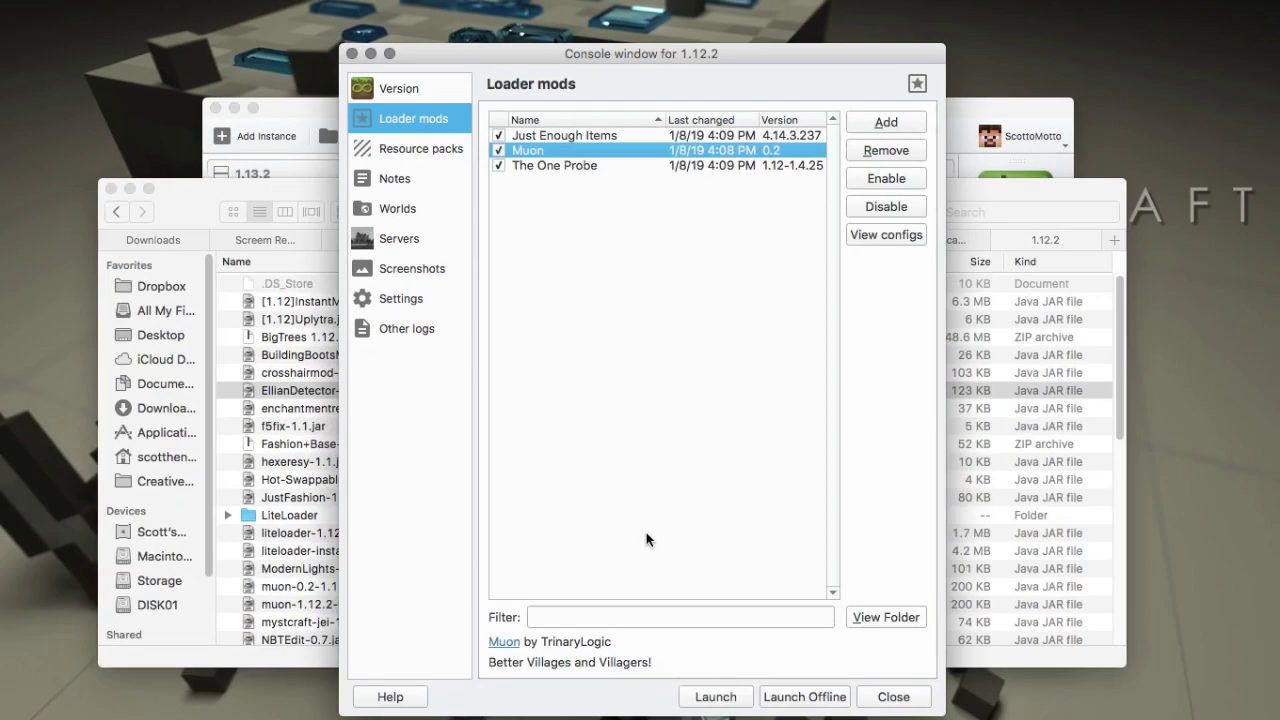
pyautogui.click(605, 618)
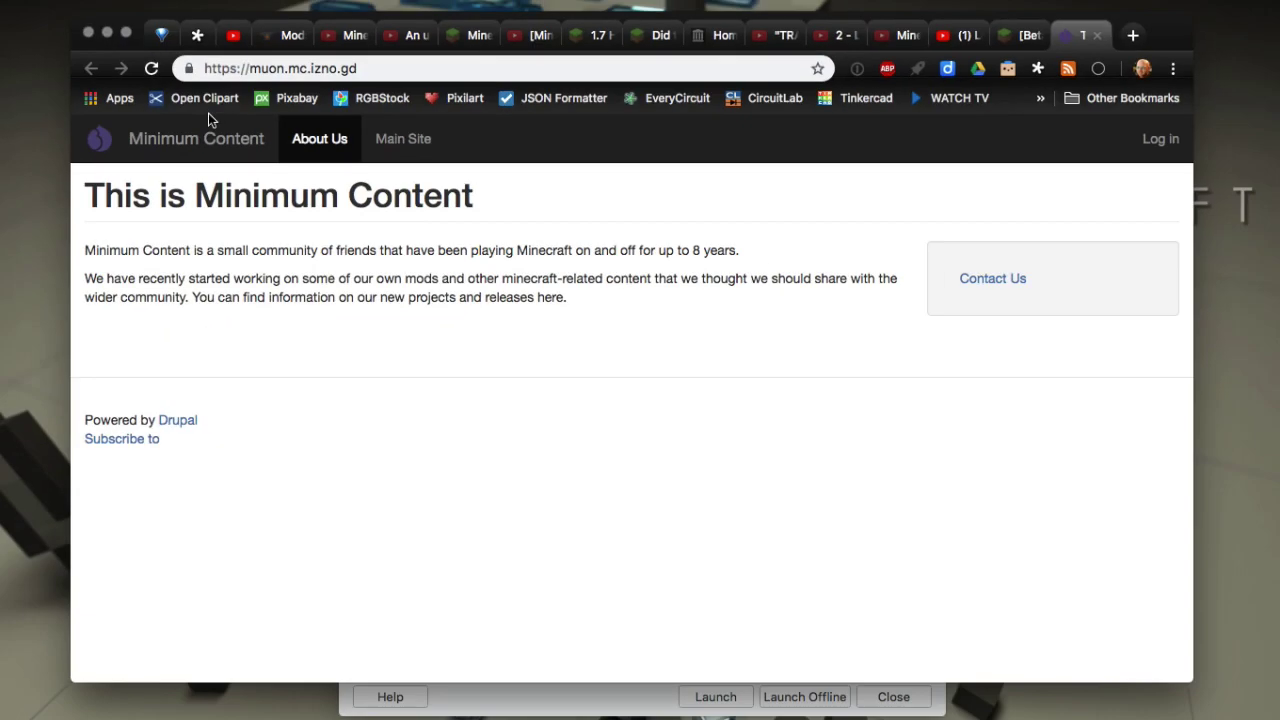
pyautogui.click(1098, 35)
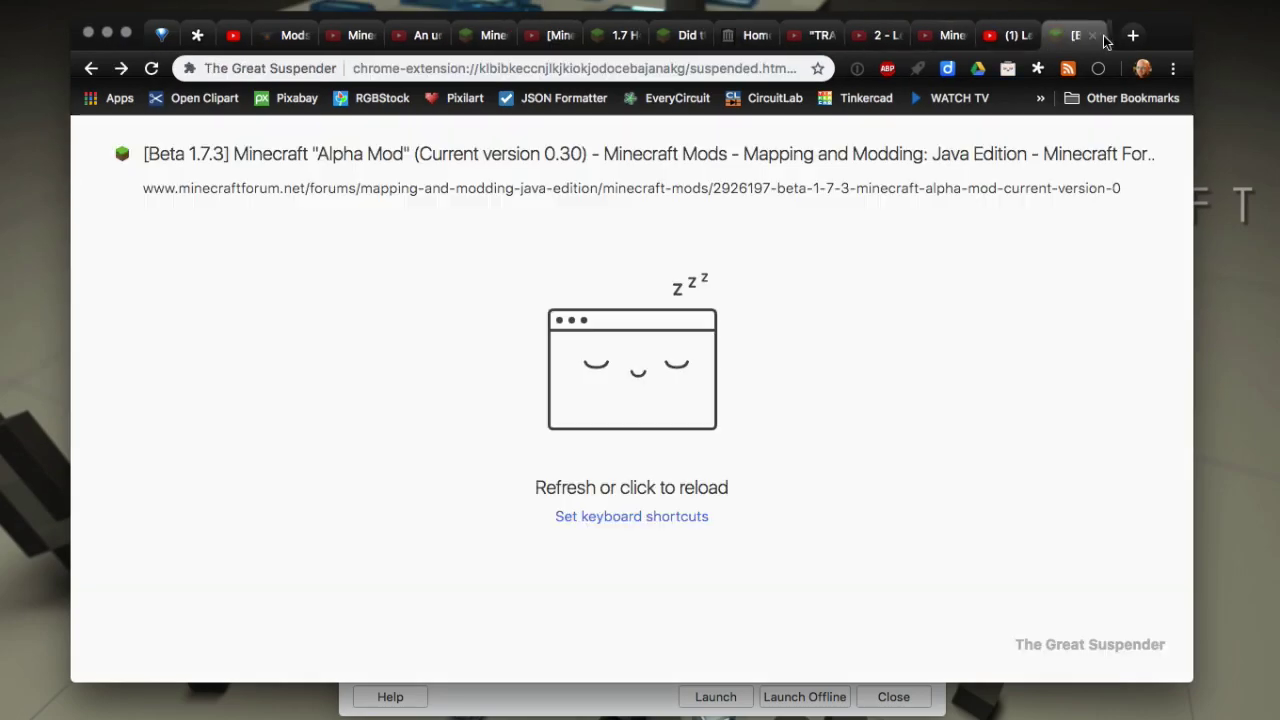
pyautogui.click(581, 697)
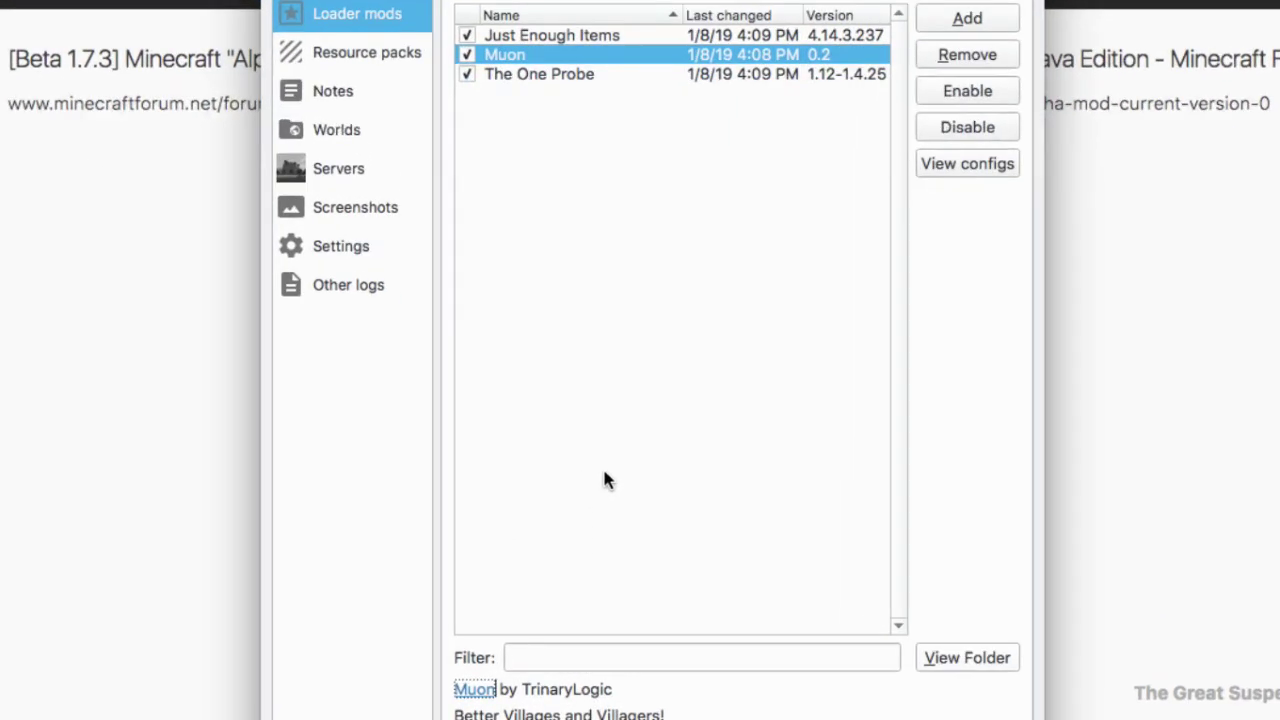
# View the details of The One Probe and Just Enough Items, check the latter's linked GitHub page, close its tab and return to MultiMC.
pyautogui.click(575, 78)
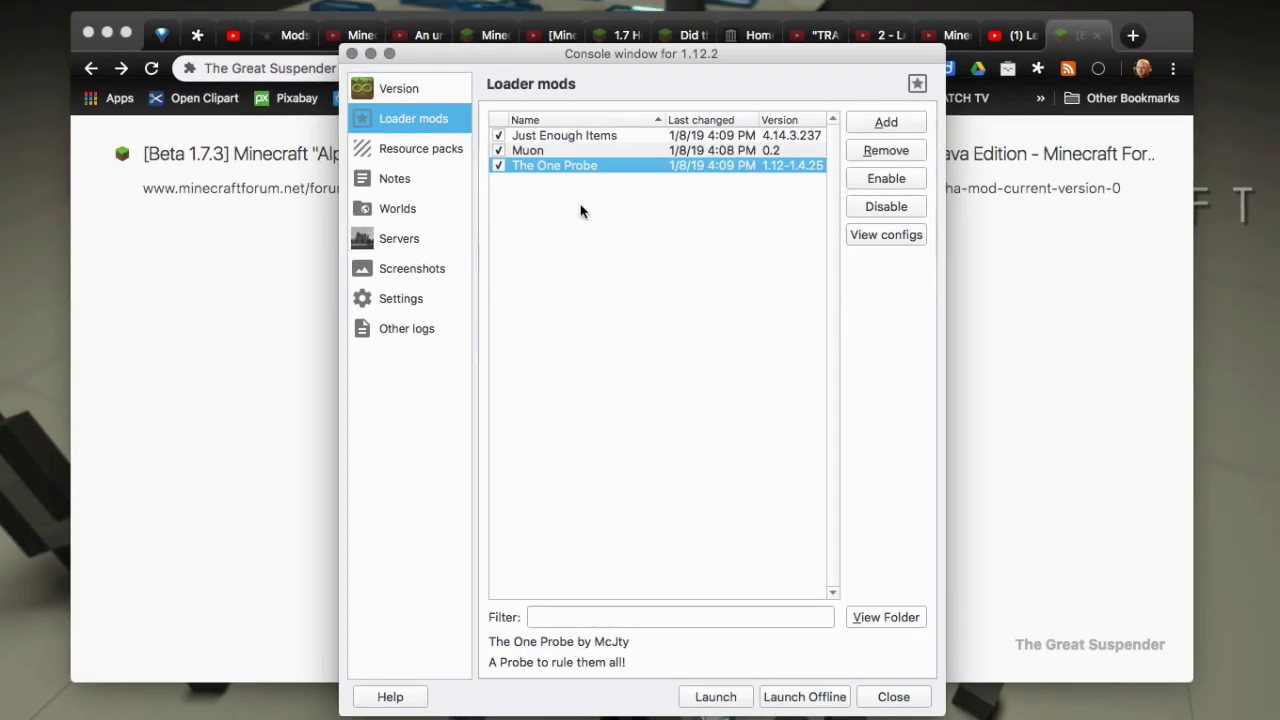
pyautogui.click(572, 139)
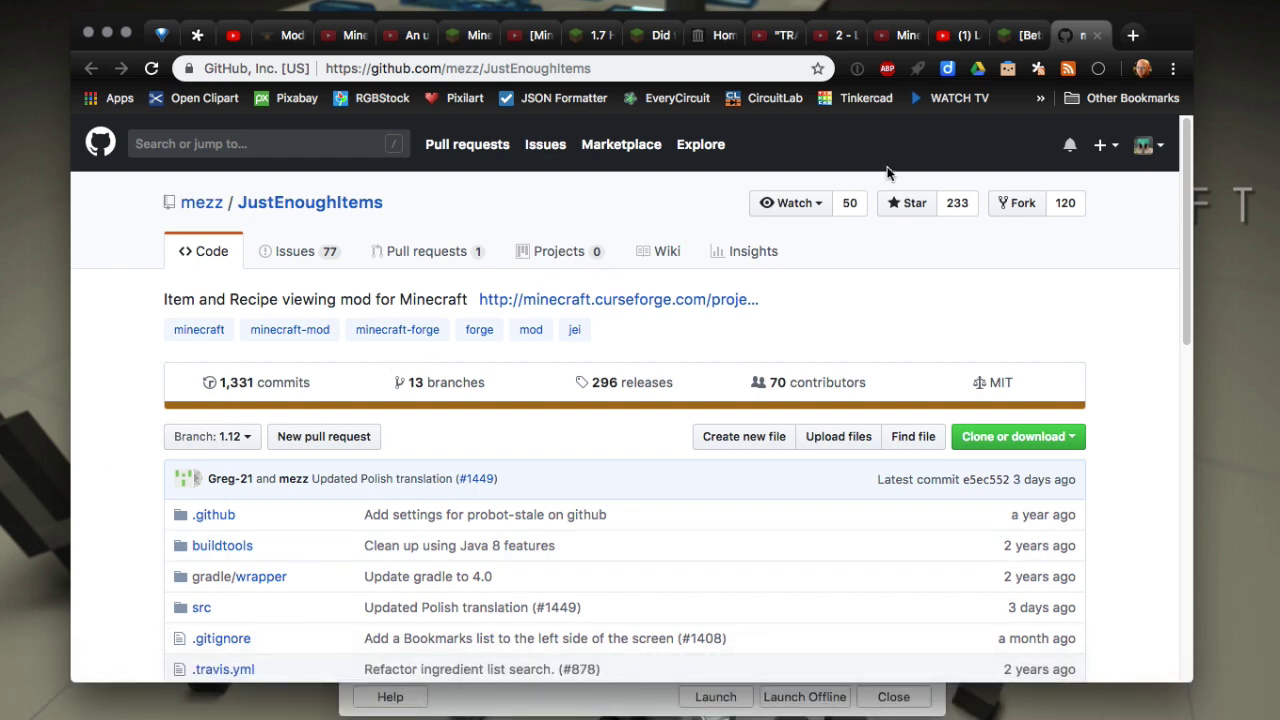
pyautogui.click(1096, 36)
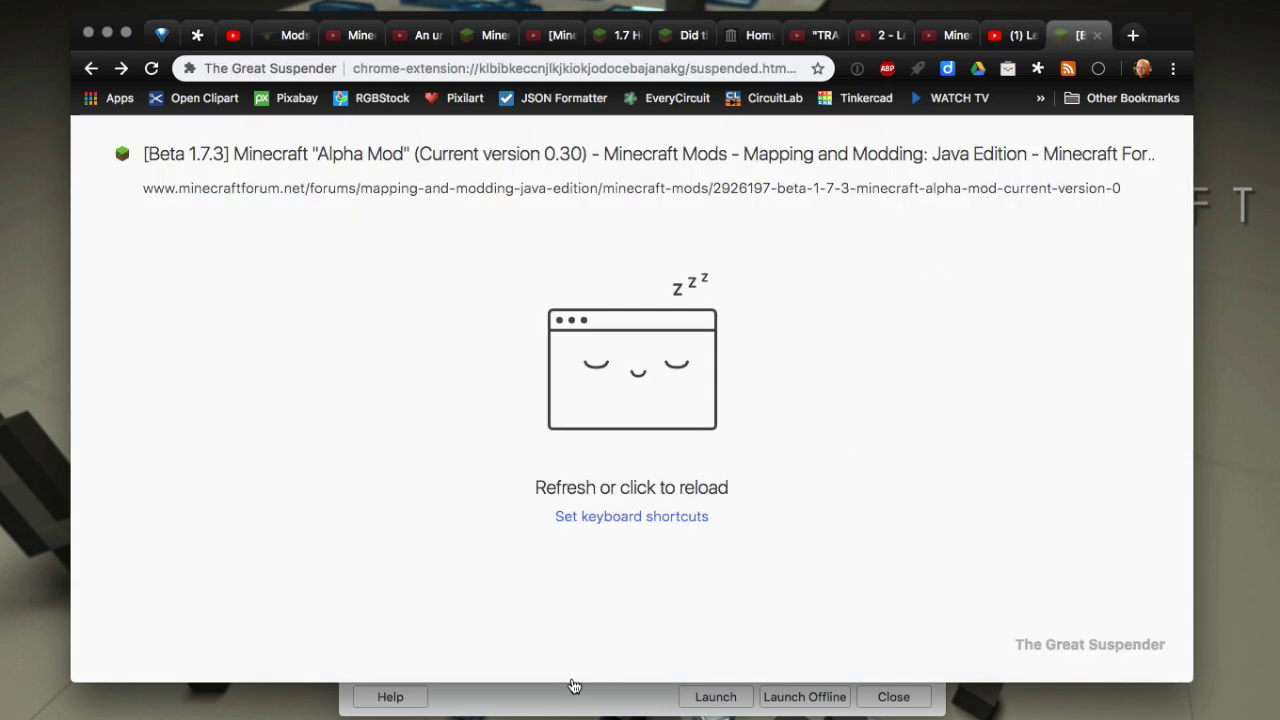
pyautogui.click(571, 696)
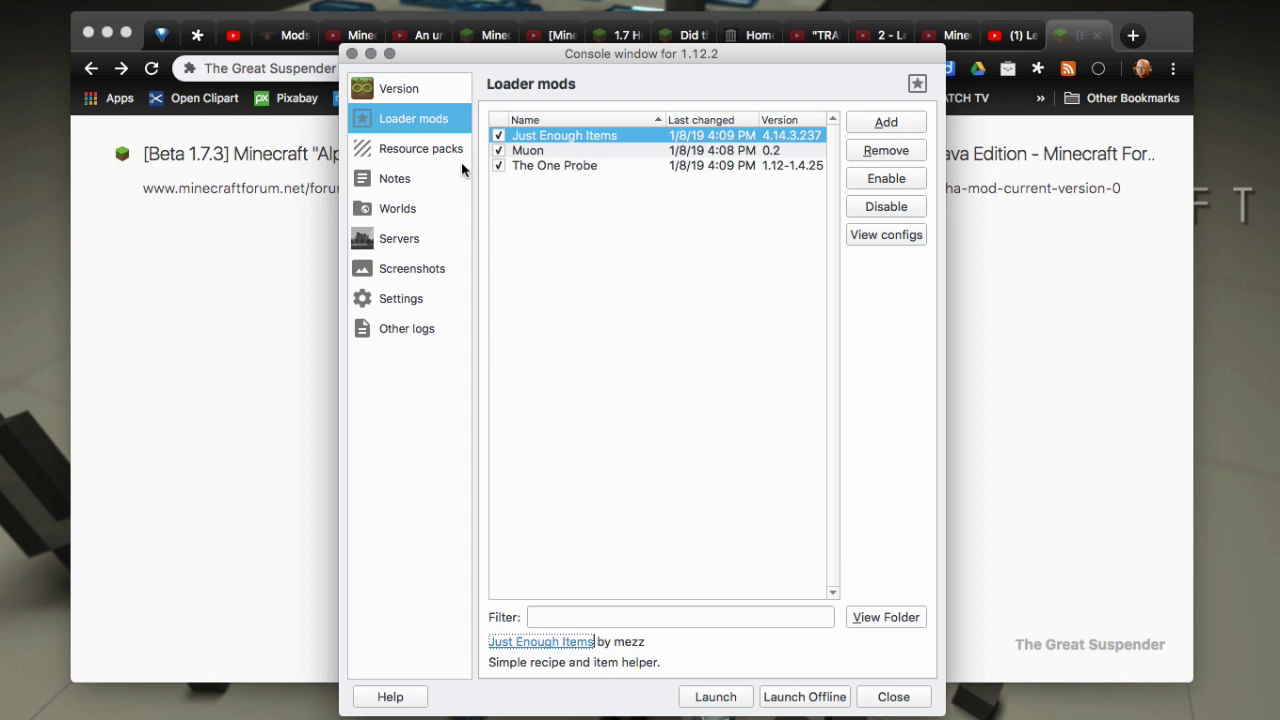
# Review the Forge entry on the instance's Version page, return to the Loader mods page and close the instance window.
pyautogui.click(411, 90)
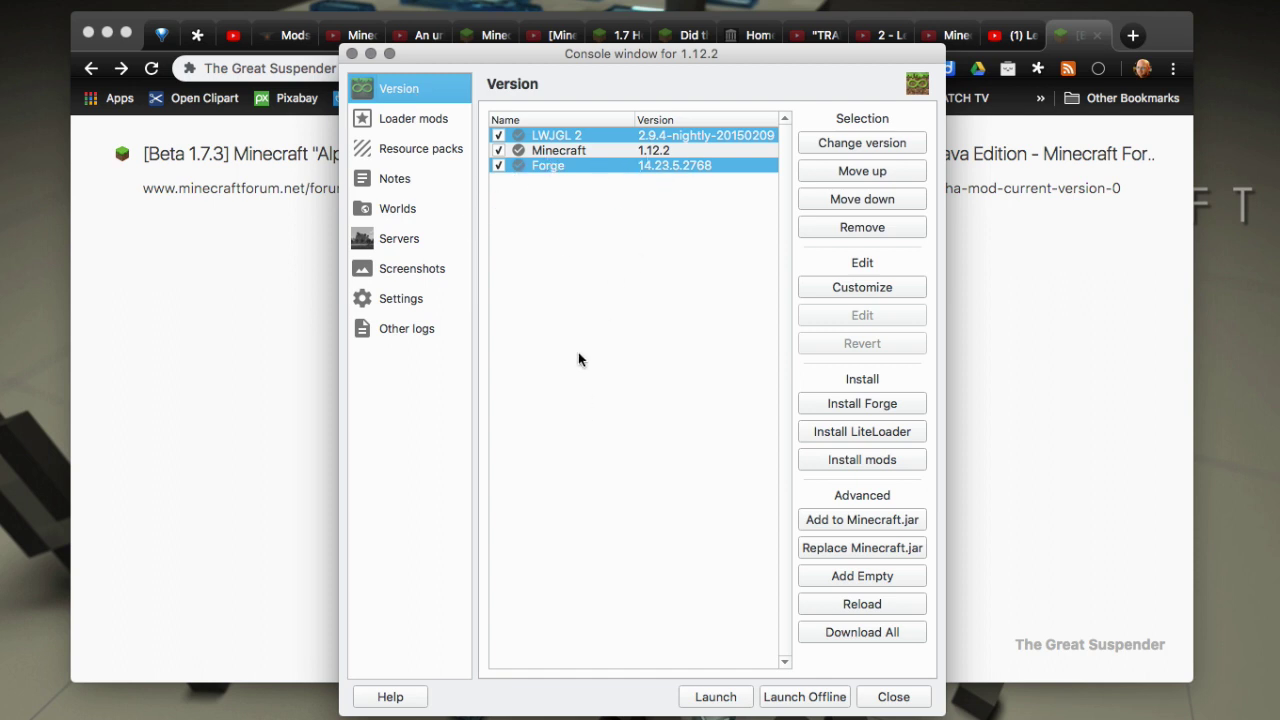
pyautogui.click(553, 166)
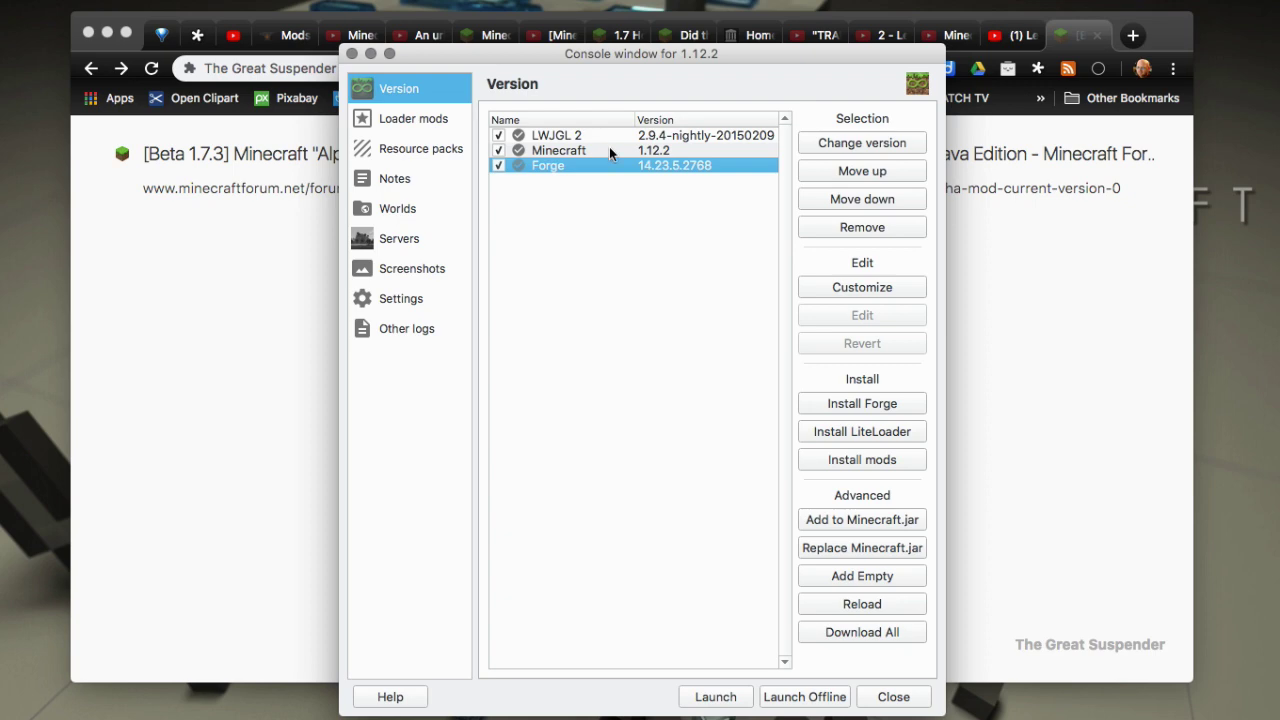
pyautogui.click(405, 122)
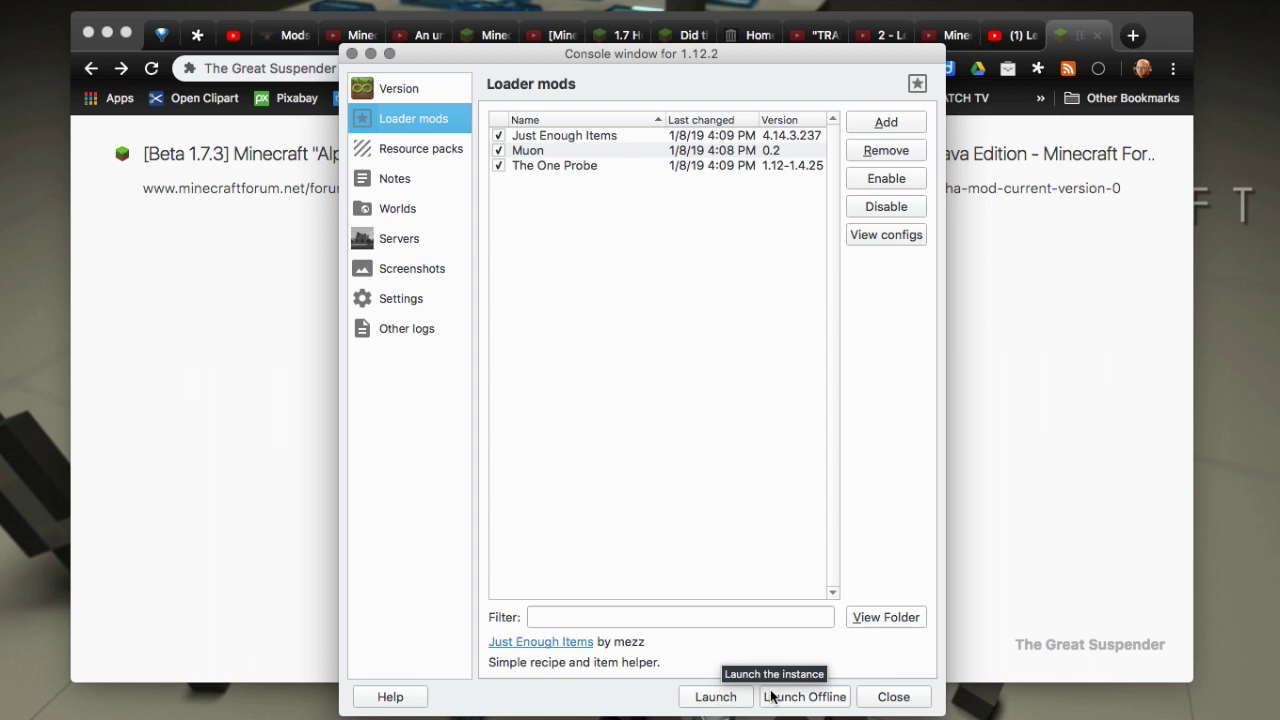
pyautogui.click(893, 697)
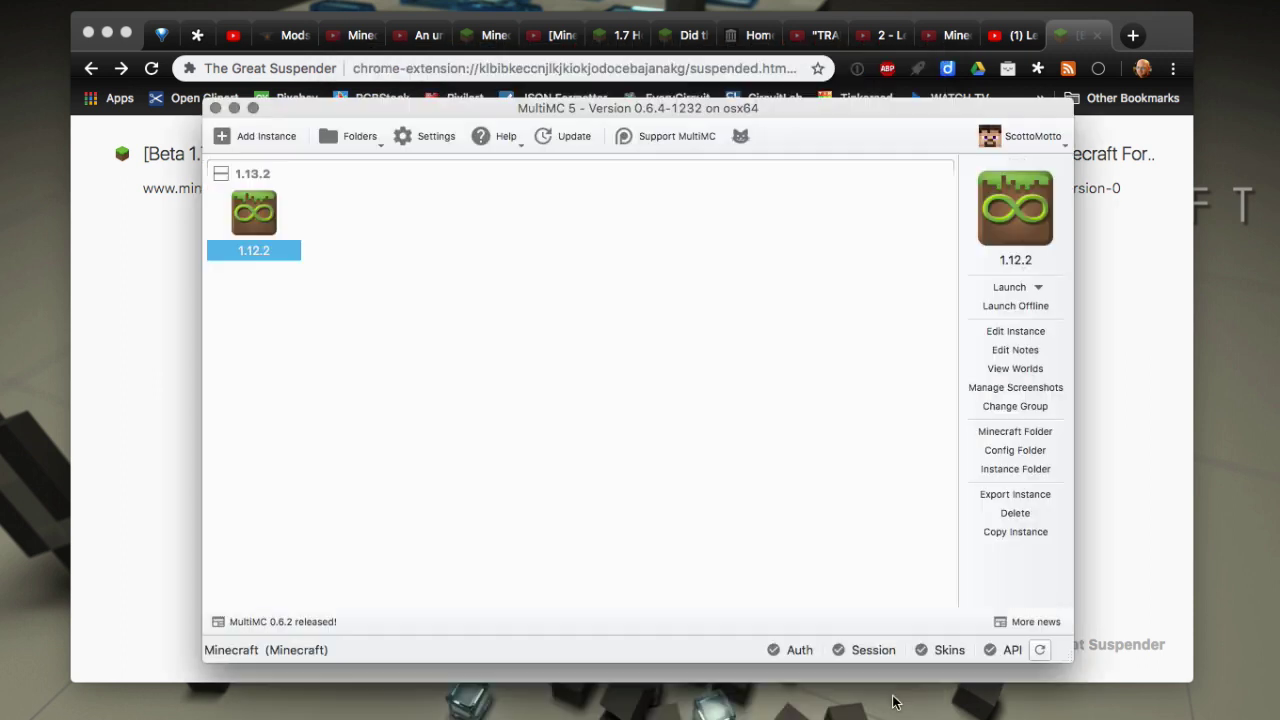